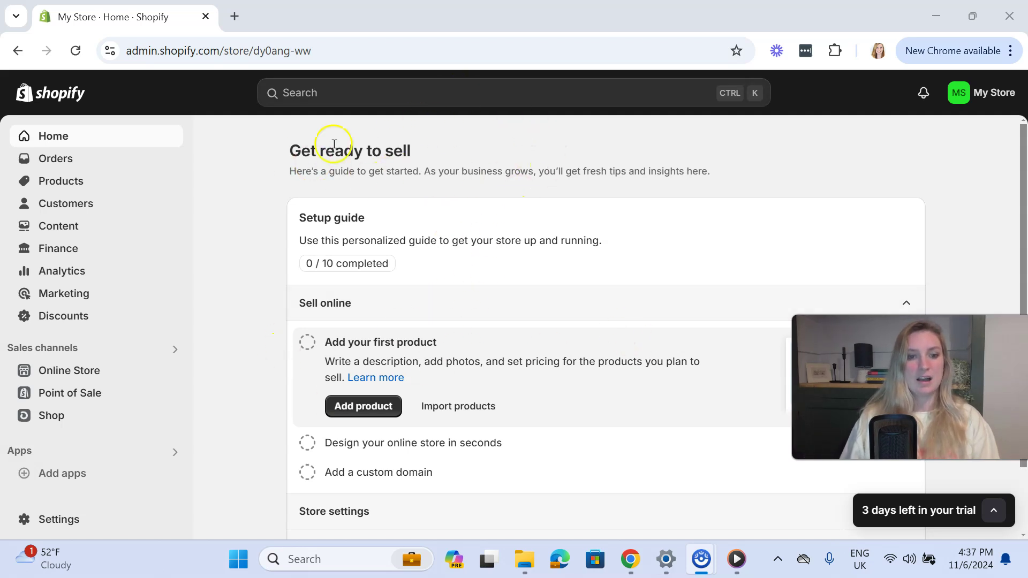
# Step: Open the Online Store Themes page, with Dawn current, and scroll down to Popular free themes
pyautogui.scroll(-2, 353, 252)
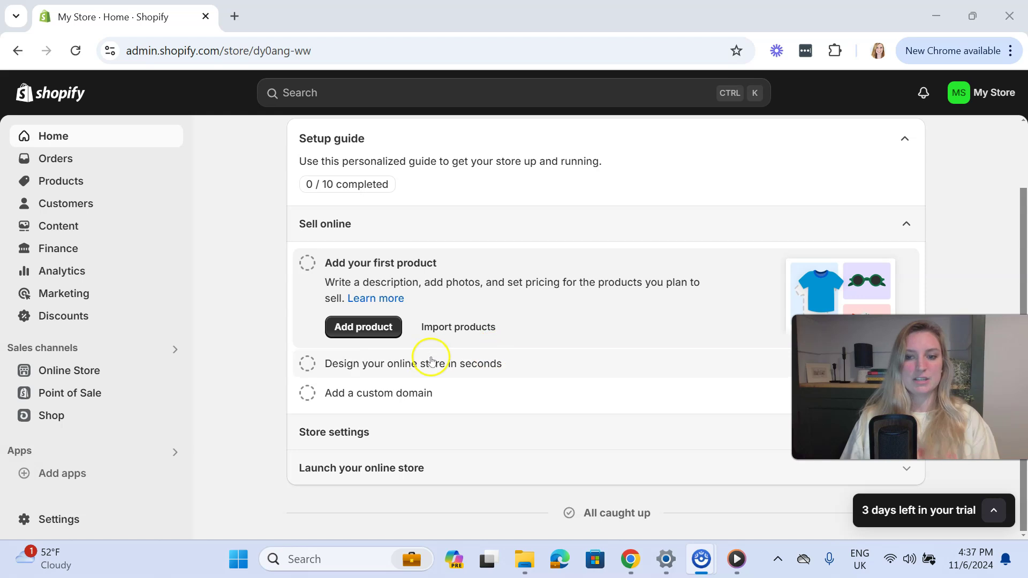
pyautogui.scroll(1, 426, 351)
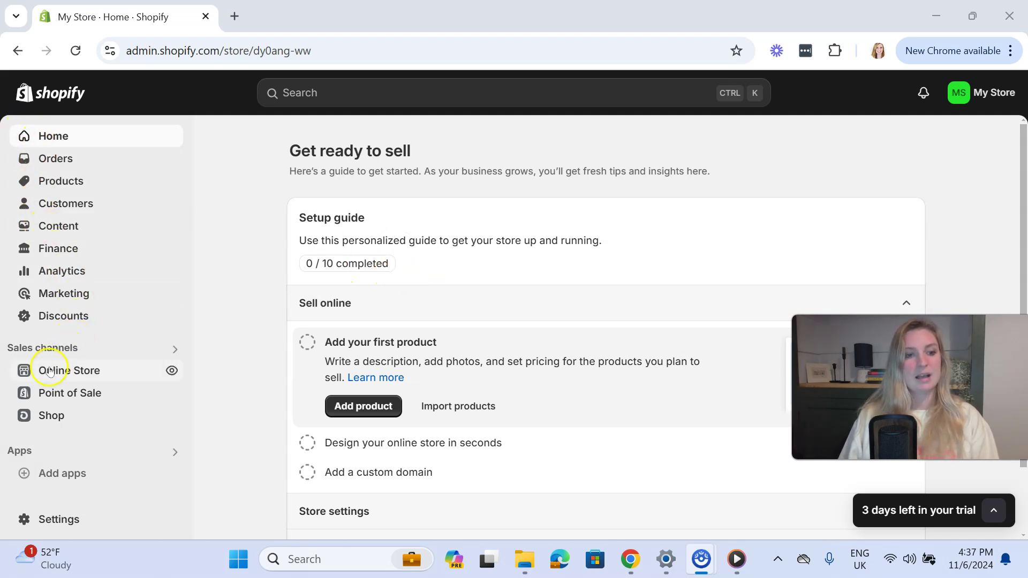
pyautogui.click(69, 370)
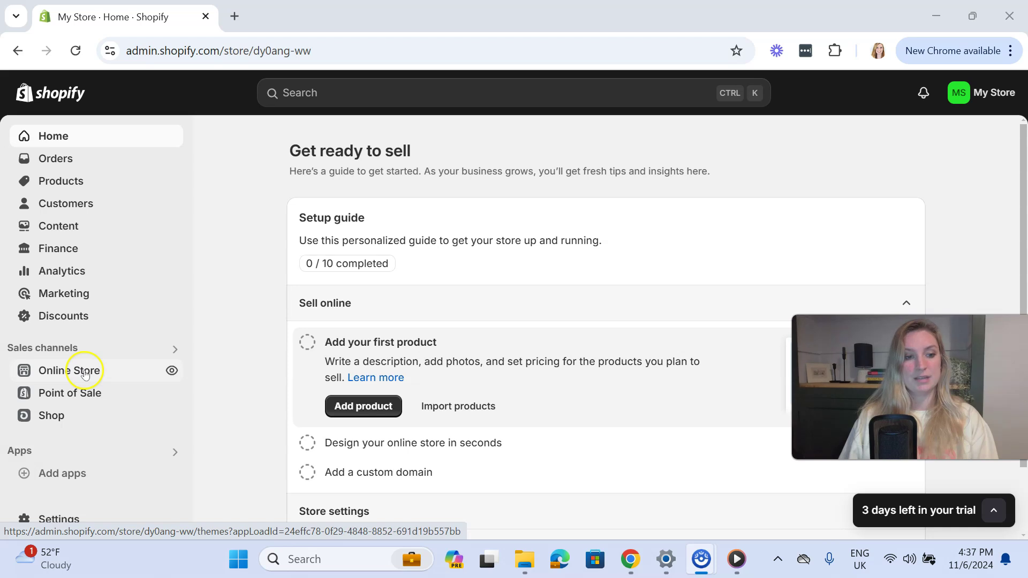
pyautogui.scroll(-2, 85, 353)
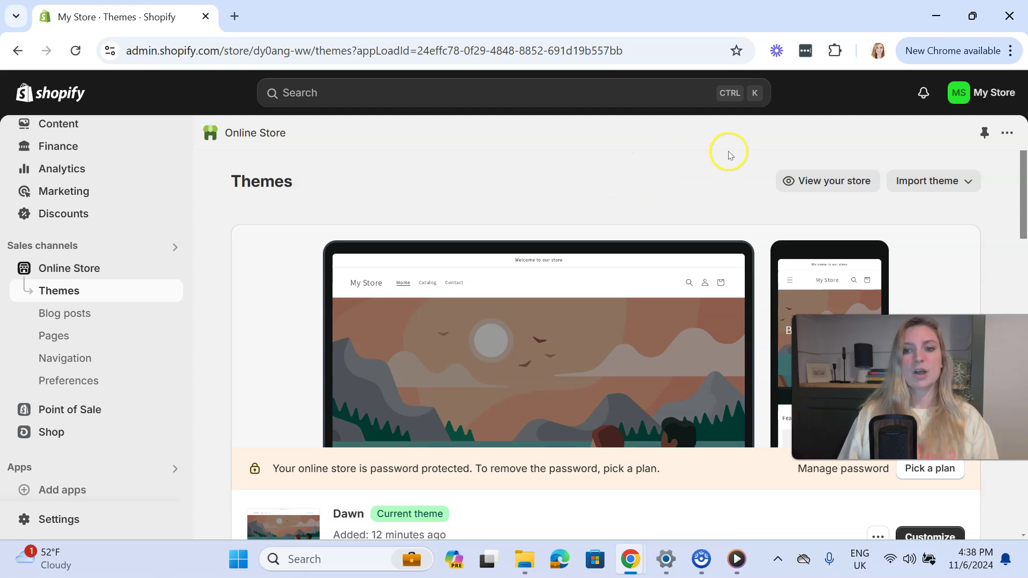
pyautogui.scroll(-3, 684, 169)
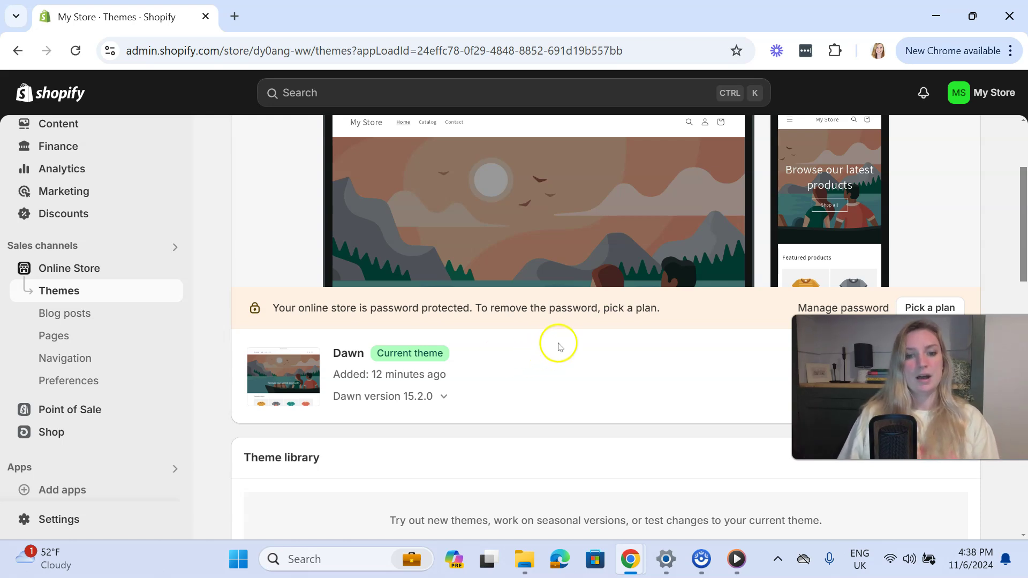
pyautogui.scroll(-1, 556, 347)
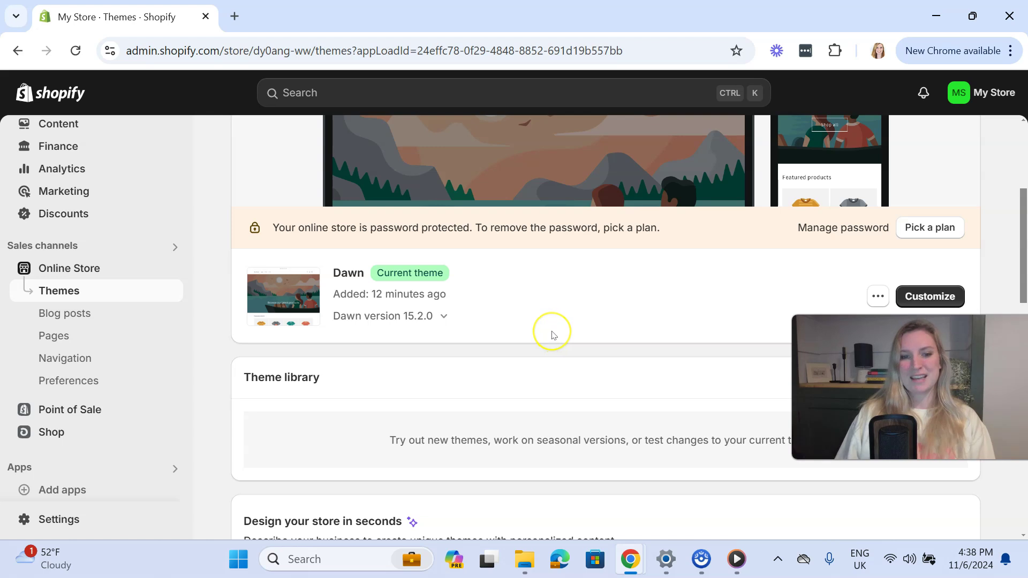
pyautogui.scroll(3, 539, 334)
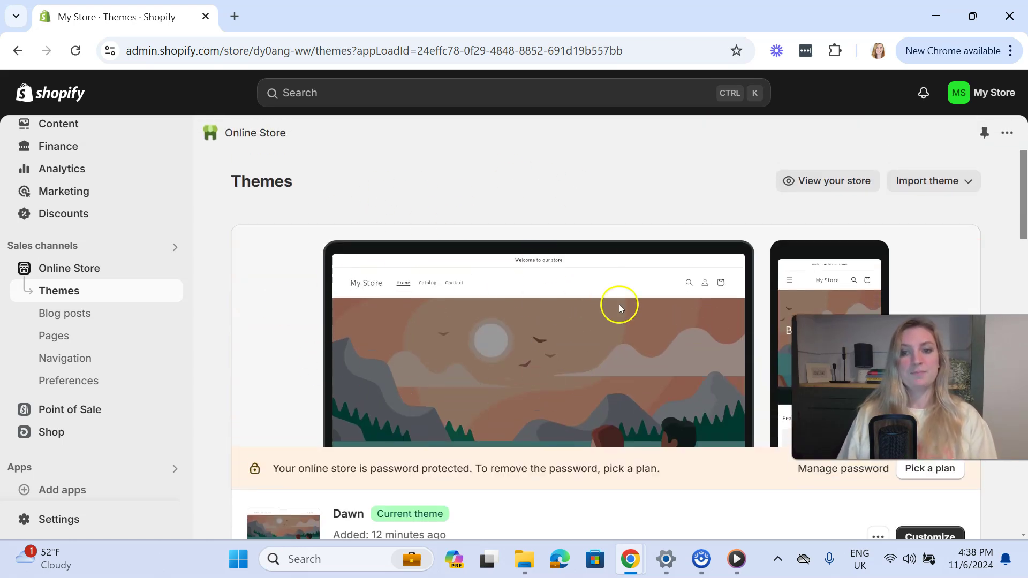
pyautogui.scroll(-5, 619, 304)
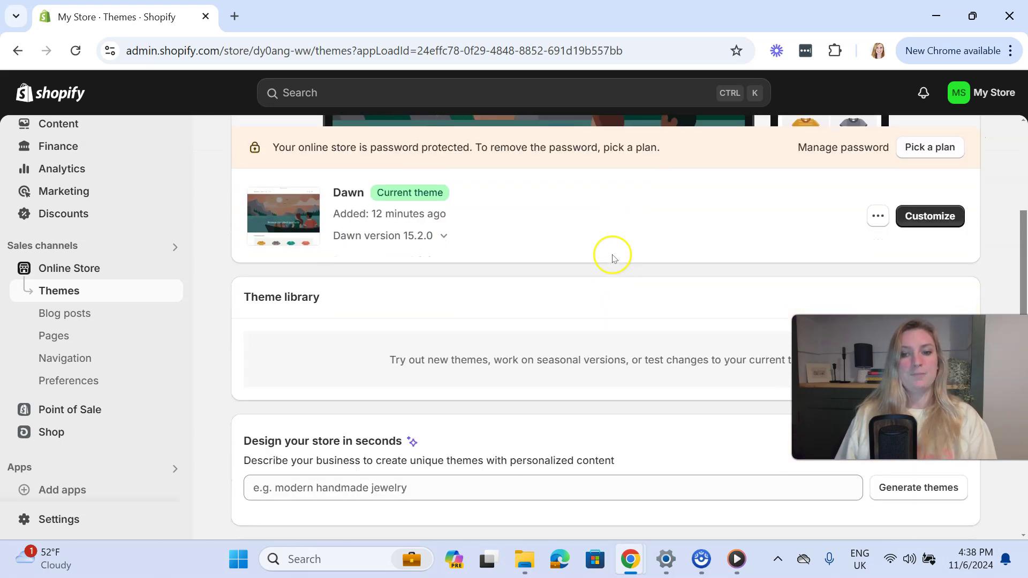
pyautogui.scroll(-1, 503, 257)
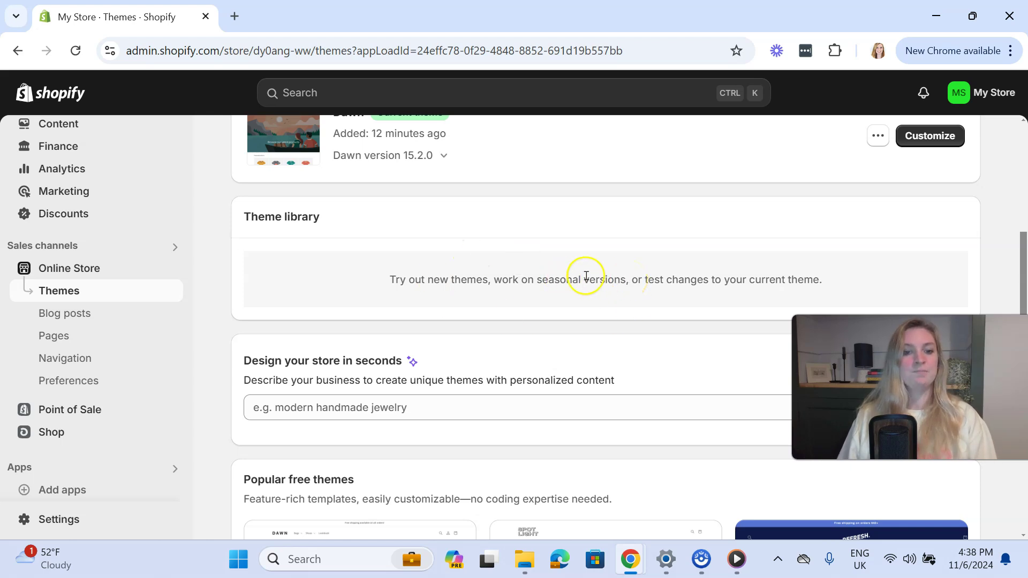
pyautogui.scroll(-6, 681, 271)
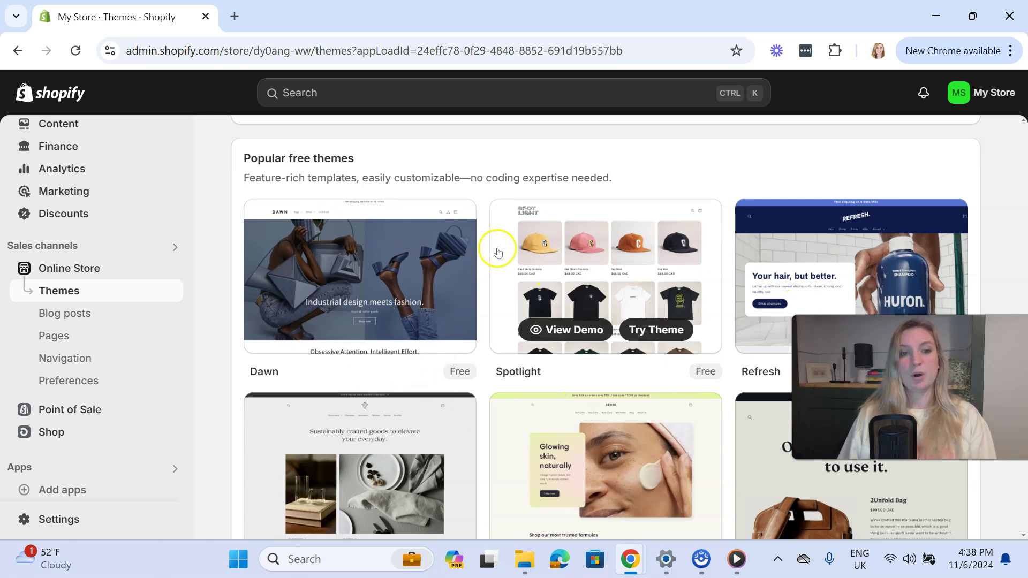
# Step: Scroll through the Popular free themes grid, including Dawn, Spotlight, Refresh, Craft and Sense
pyautogui.scroll(-5, 518, 248)
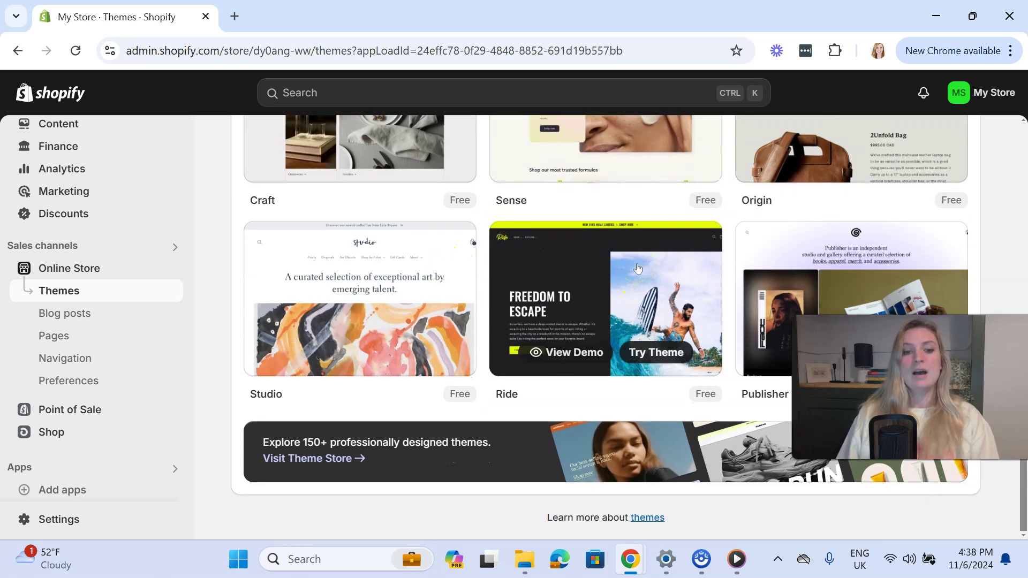
pyautogui.scroll(5, 652, 305)
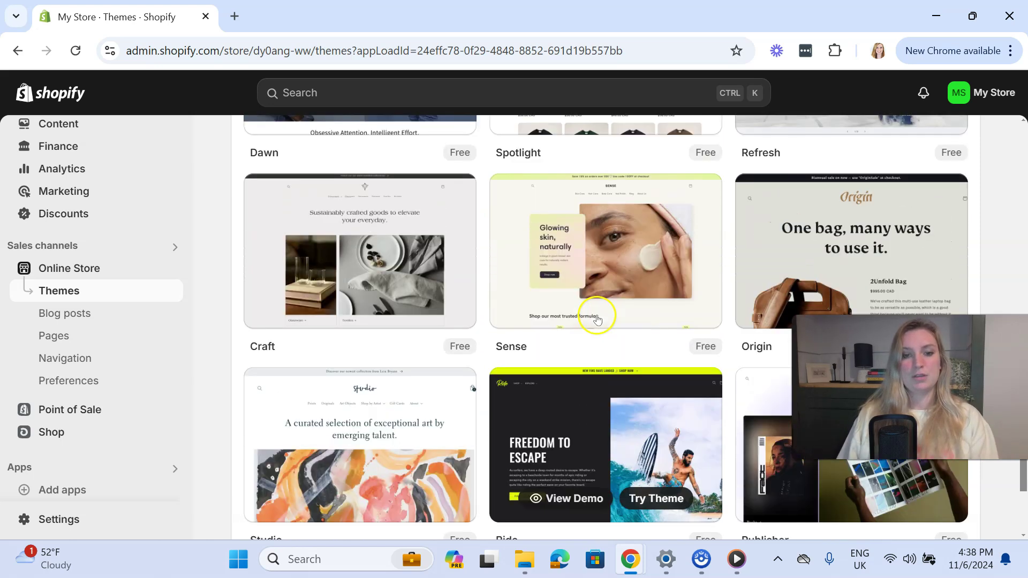
pyautogui.scroll(3, 599, 322)
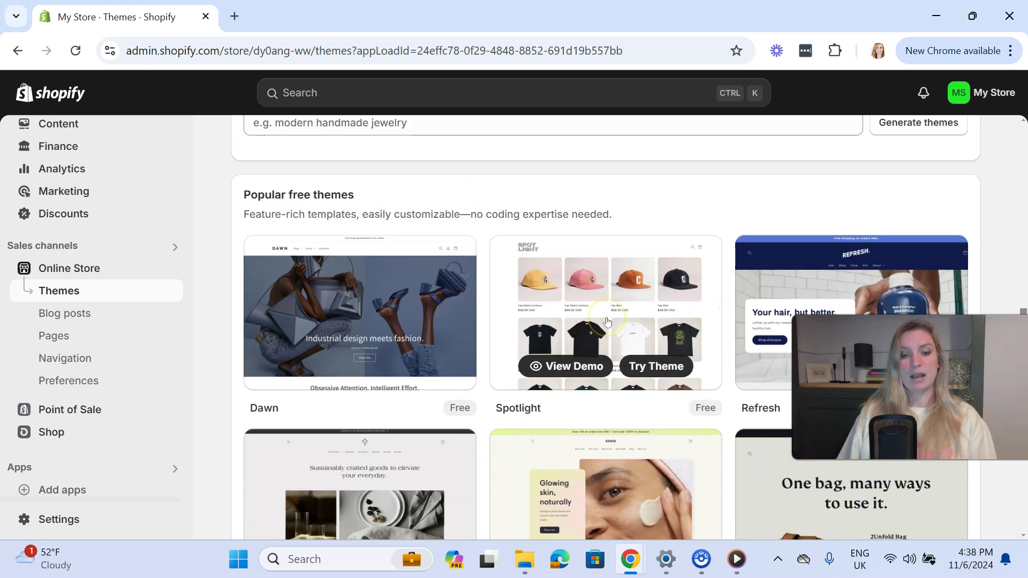
pyautogui.scroll(-3, 560, 309)
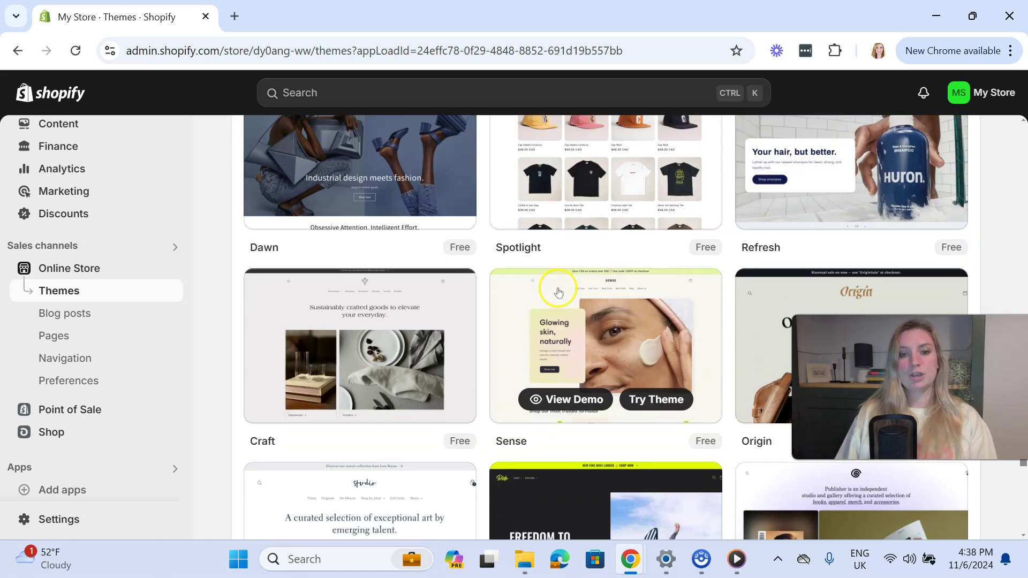
pyautogui.scroll(-5, 560, 290)
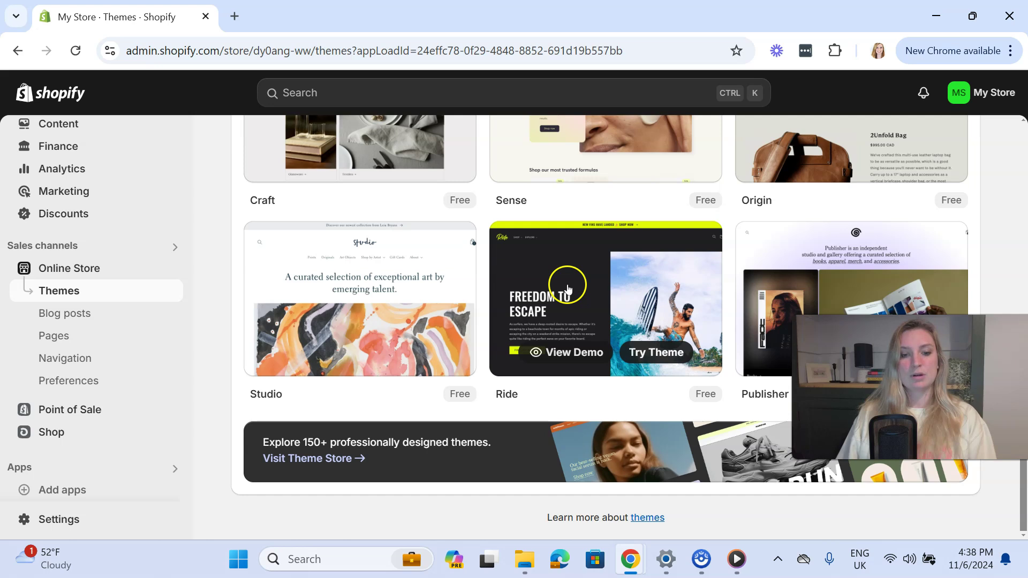
pyautogui.scroll(3, 586, 301)
pyautogui.scroll(-3, 569, 316)
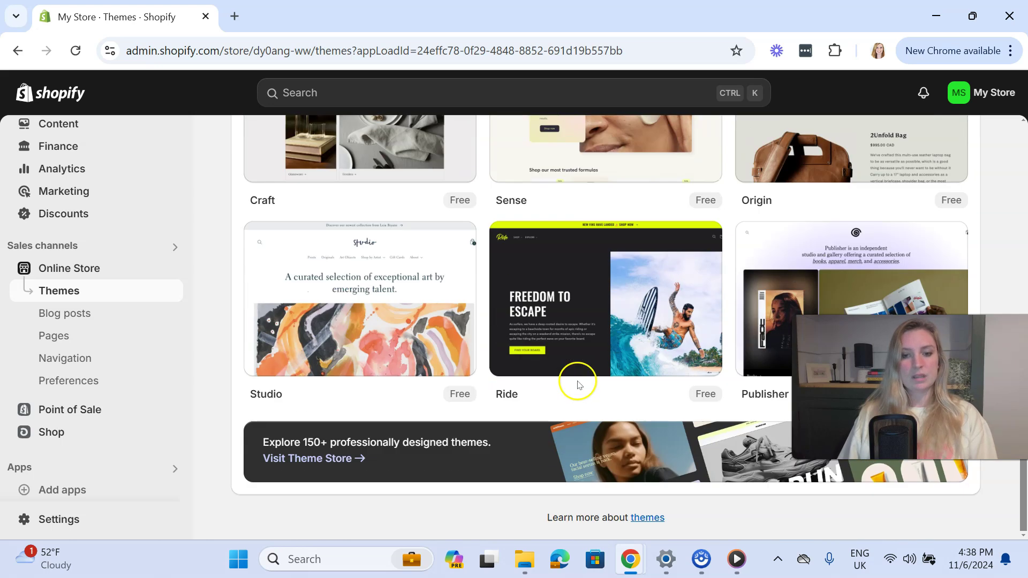
# Step: Open the full Theme Store in a new tab and scroll through its 224 themes and filters
pyautogui.click(307, 459)
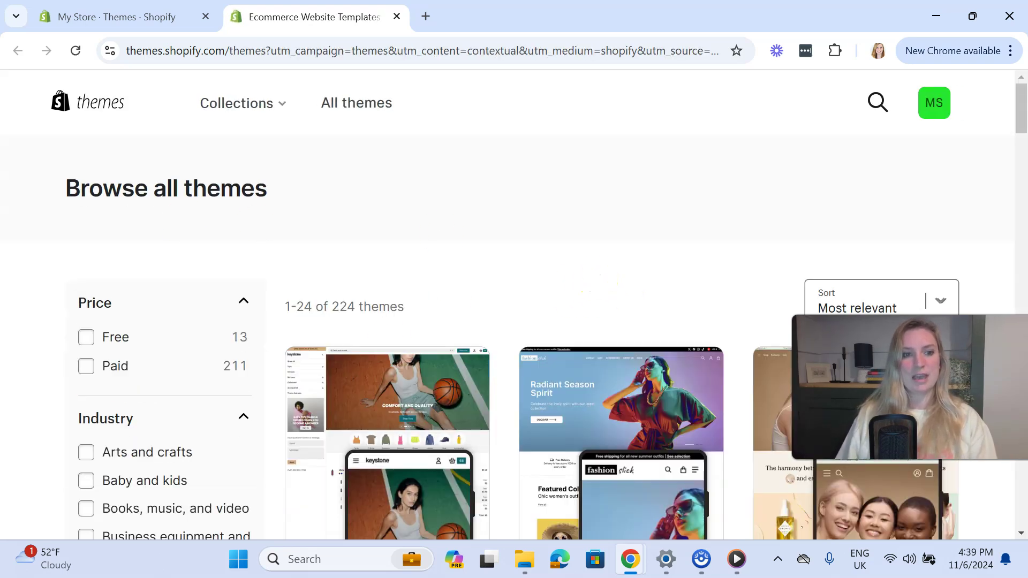
pyautogui.scroll(-2, 441, 252)
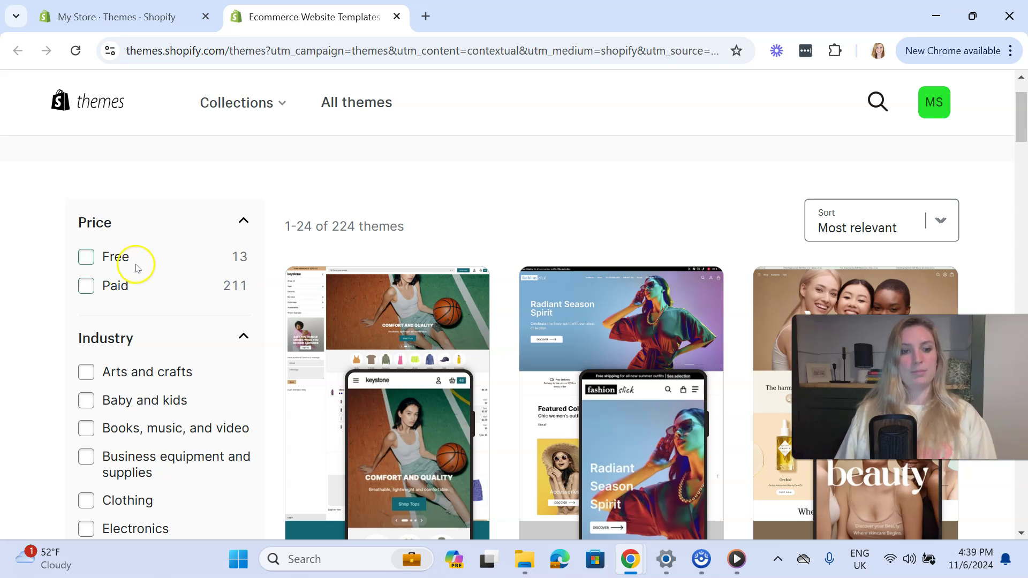
pyautogui.scroll(-3, 439, 239)
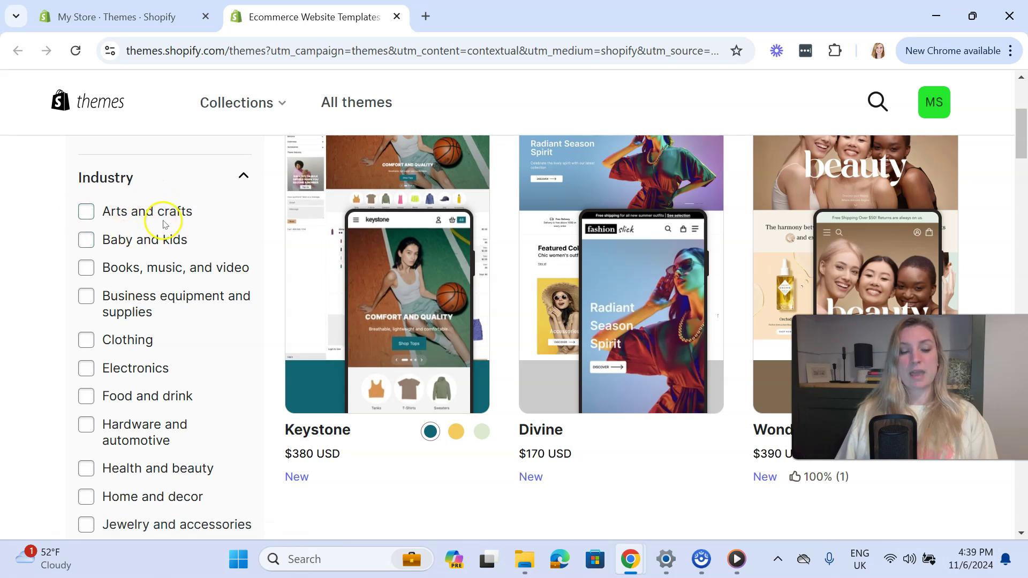
pyautogui.scroll(-2, 165, 224)
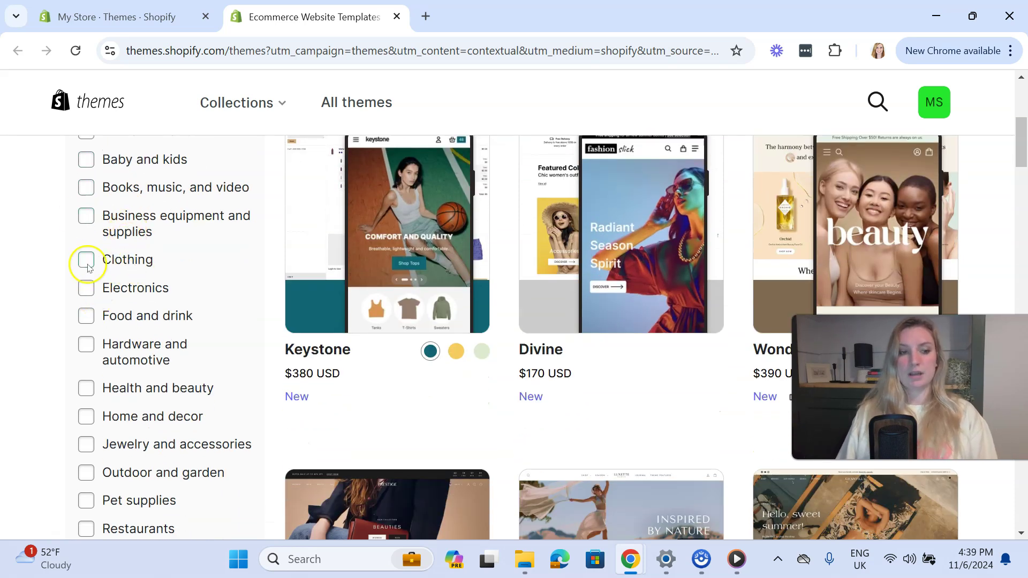
pyautogui.scroll(-4, 184, 294)
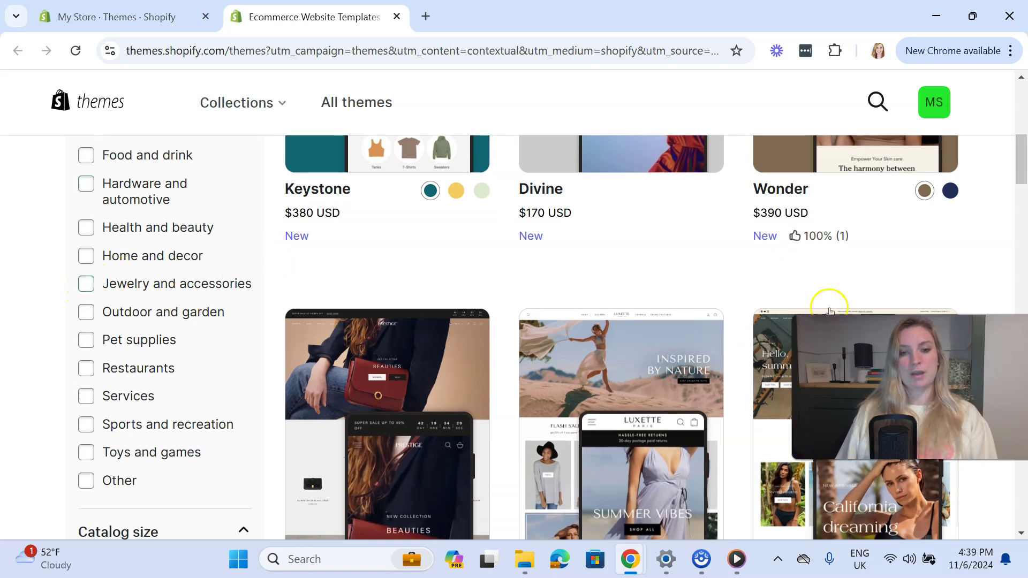
# Step: Filter the catalogue to the Jewelry and accessories industry and browse the results
pyautogui.click(85, 283)
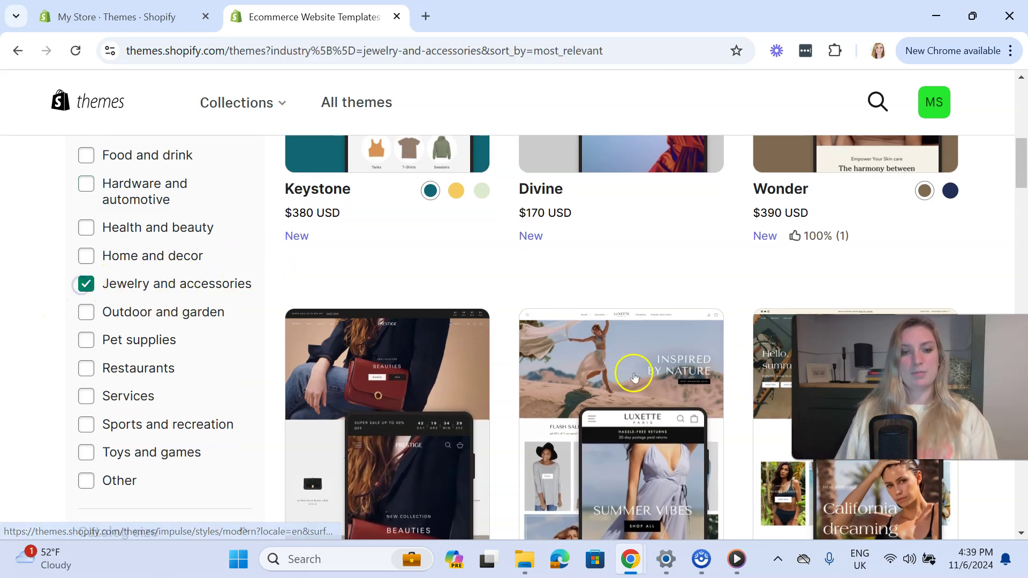
pyautogui.scroll(4, 717, 283)
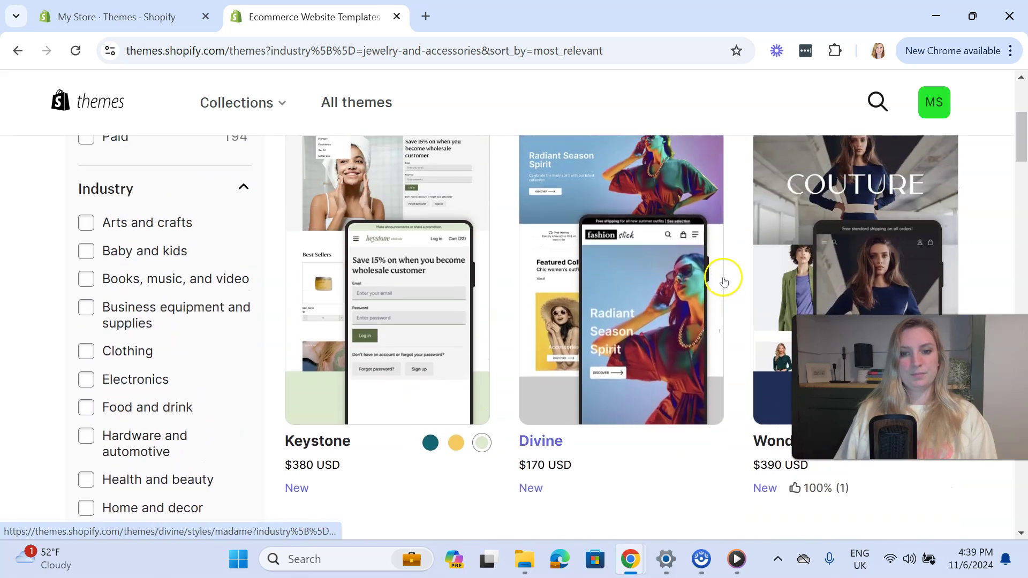
pyautogui.scroll(-5, 702, 267)
pyautogui.scroll(-6, 566, 271)
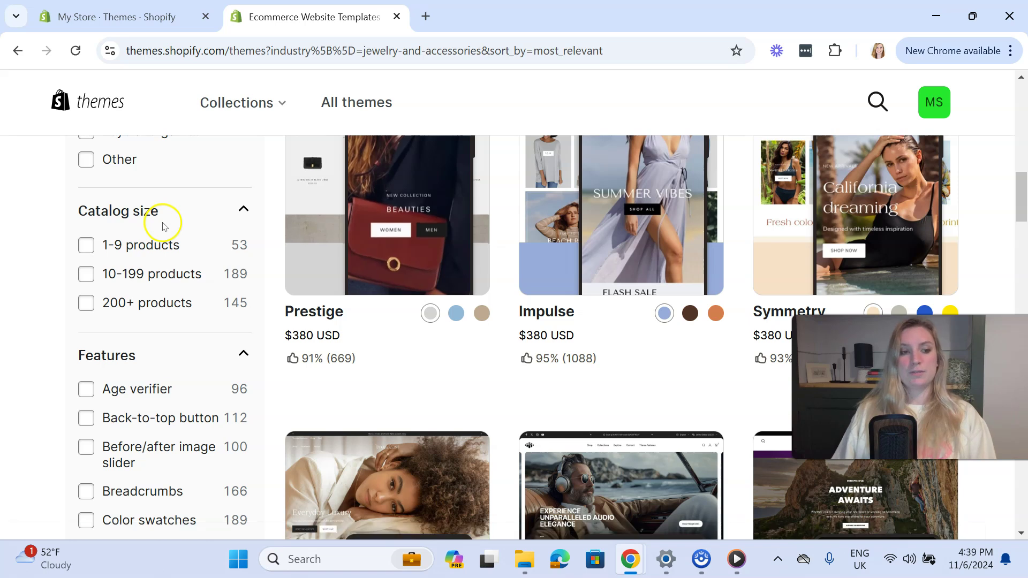
pyautogui.scroll(-3, 205, 281)
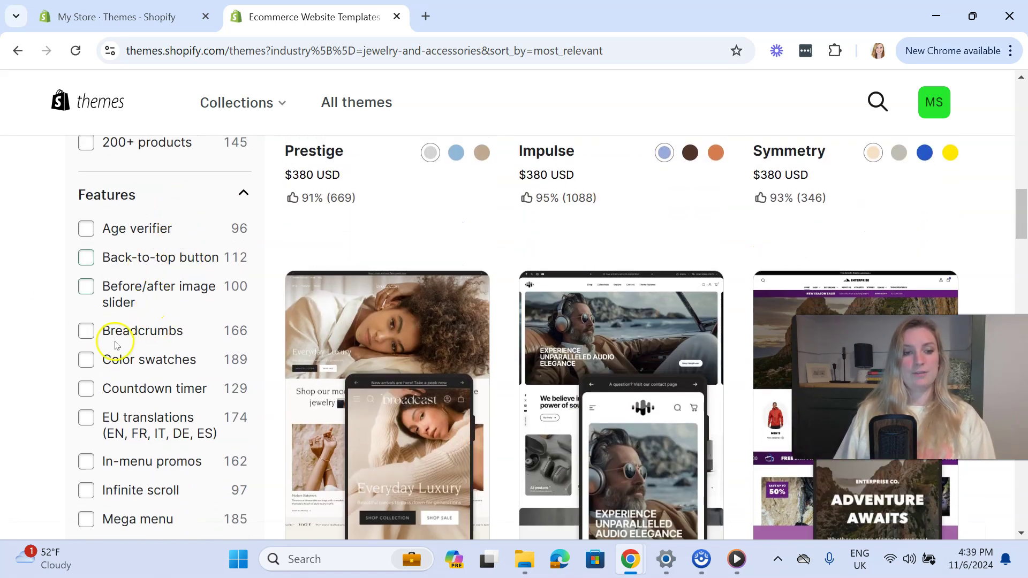
pyautogui.scroll(-1, 117, 337)
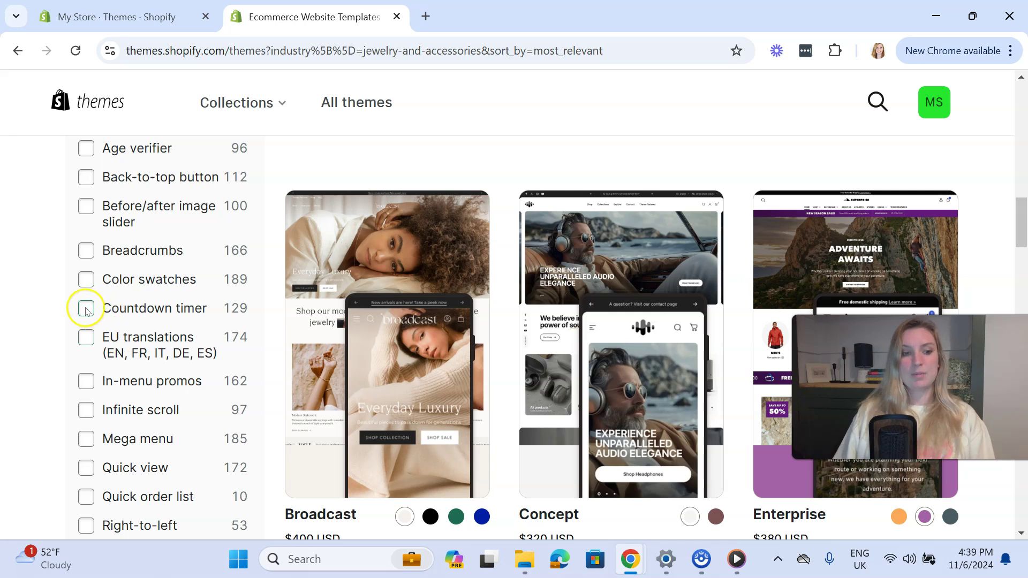
pyautogui.scroll(-3, 195, 316)
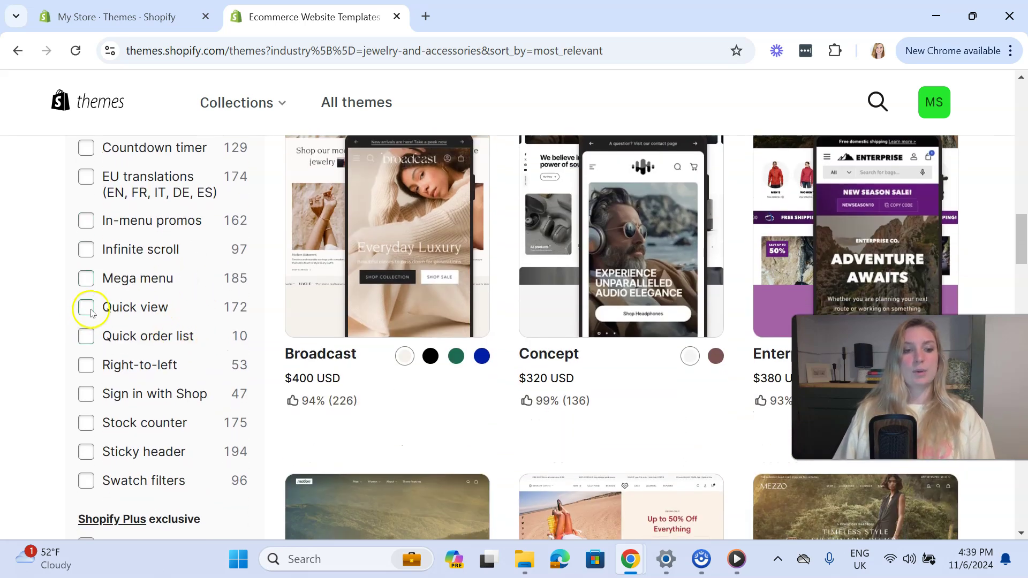
# Step: Add the Quick view feature filter and scroll through the matching themes
pyautogui.click(86, 308)
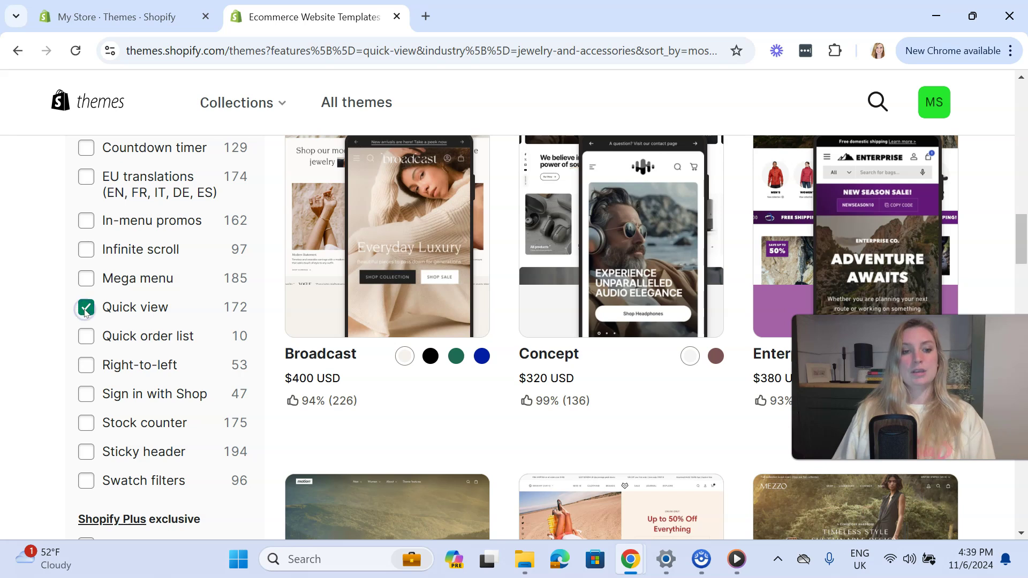
pyautogui.scroll(1, 647, 284)
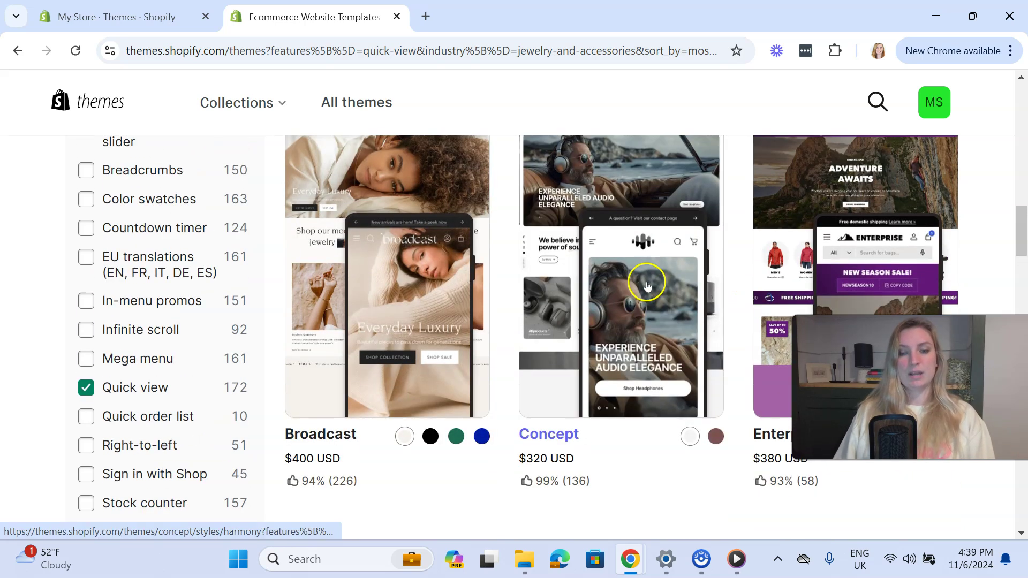
pyautogui.scroll(-10, 647, 285)
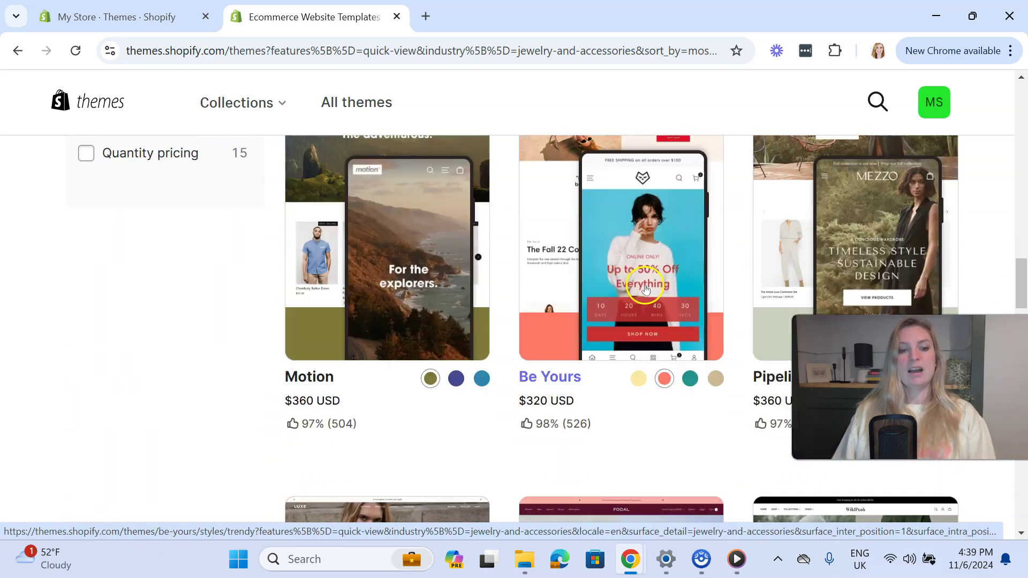
pyautogui.scroll(-5, 641, 294)
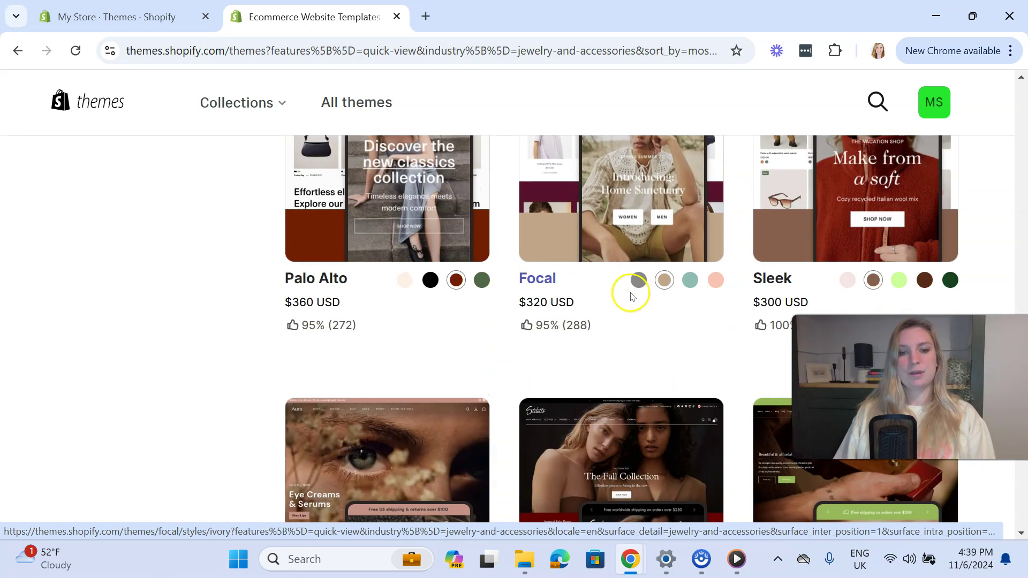
pyautogui.scroll(1, 617, 330)
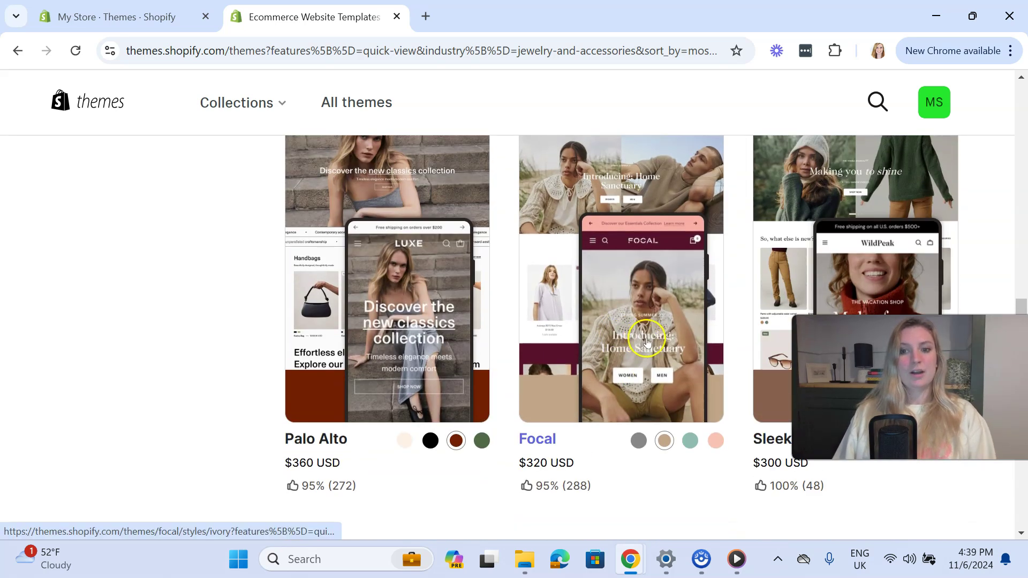
pyautogui.scroll(-10, 639, 343)
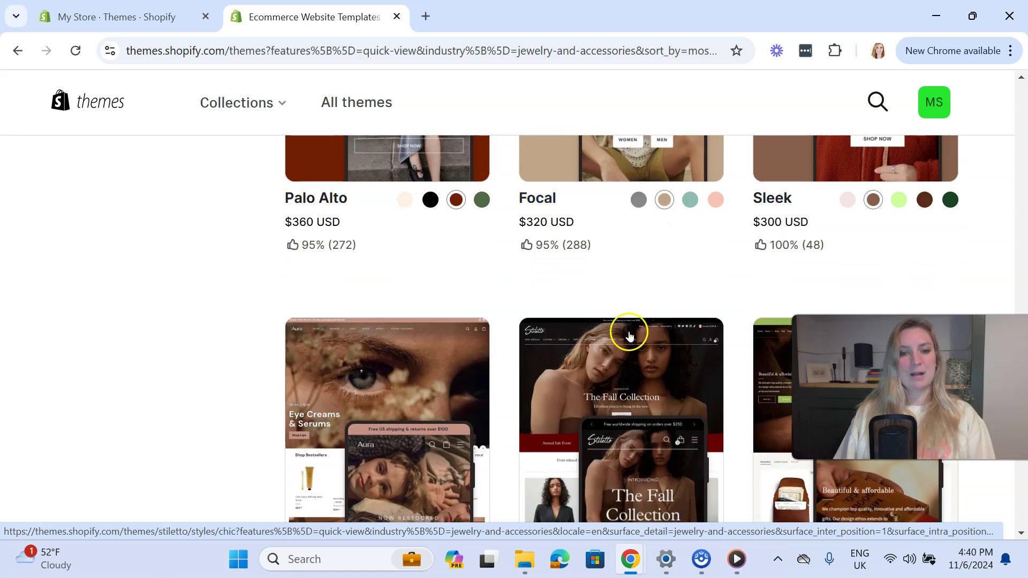
pyautogui.scroll(-9, 651, 340)
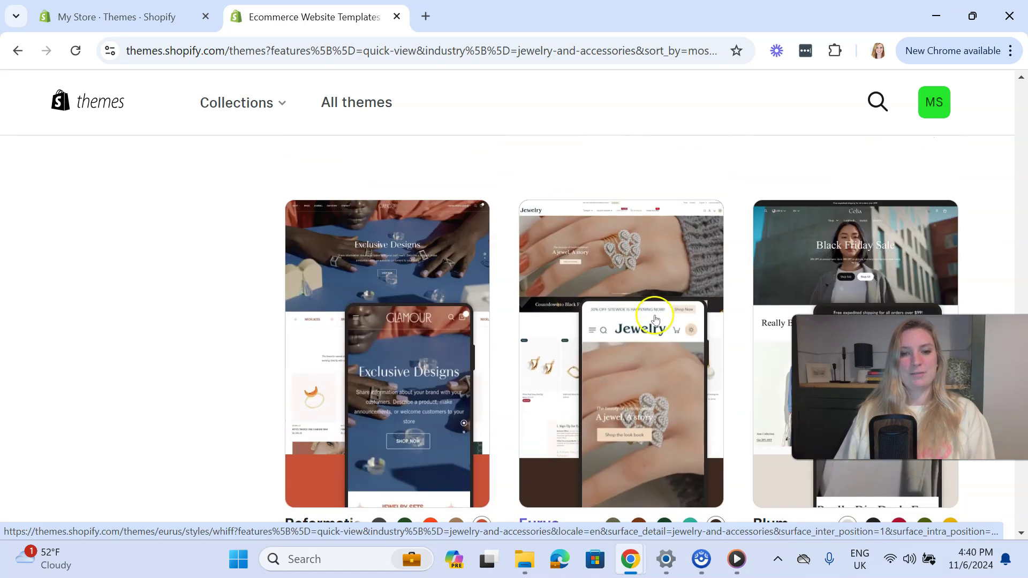
pyautogui.scroll(-8, 637, 337)
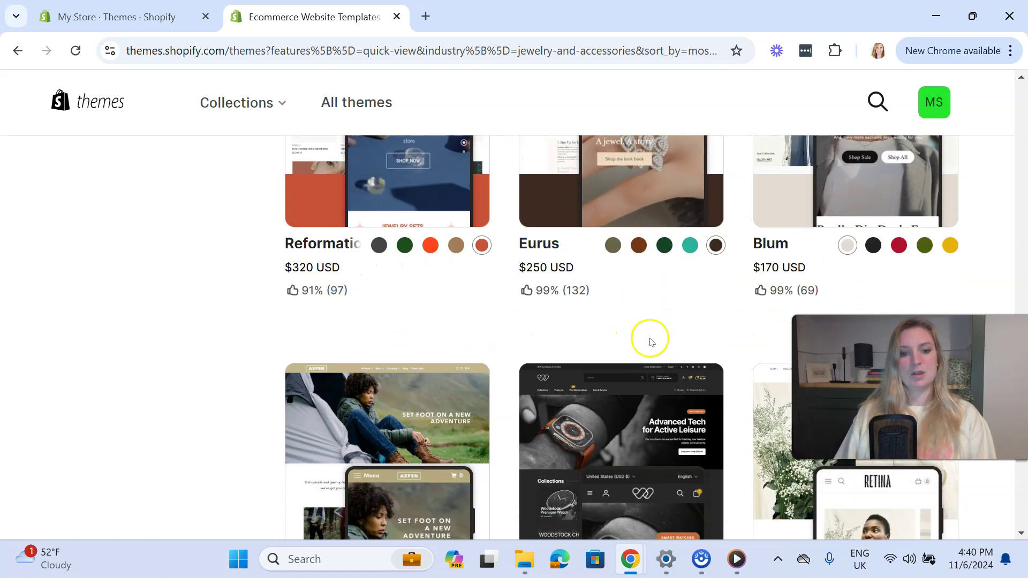
pyautogui.scroll(20, 651, 327)
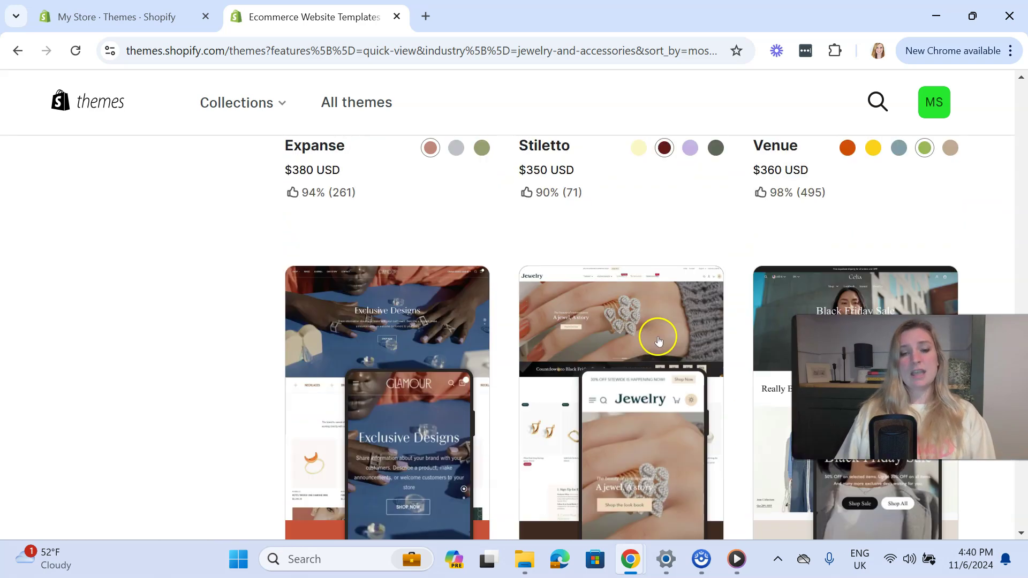
pyautogui.scroll(10, 658, 335)
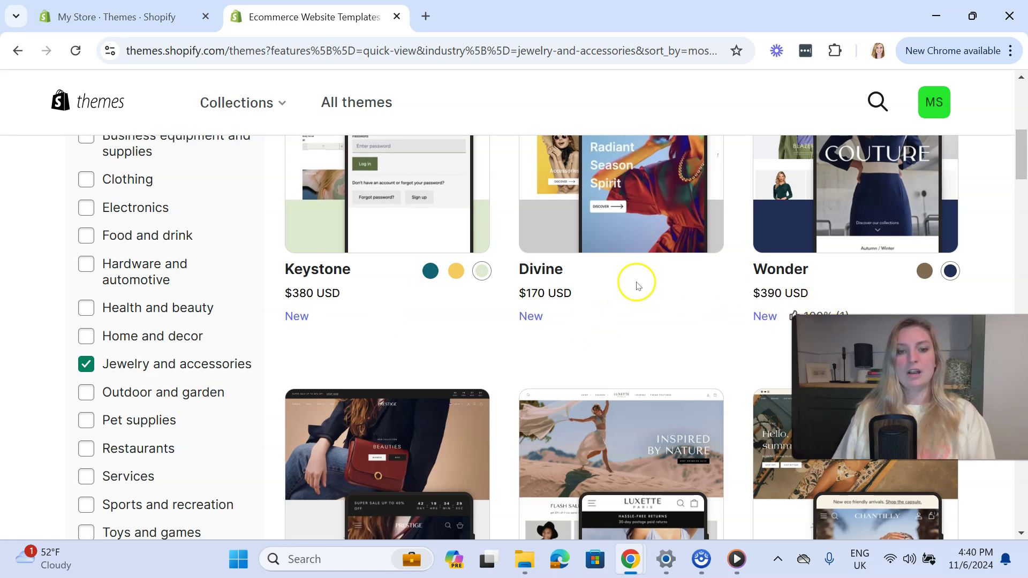
# Step: Remove the Jewelry and accessories and Quick view filters
pyautogui.click(85, 365)
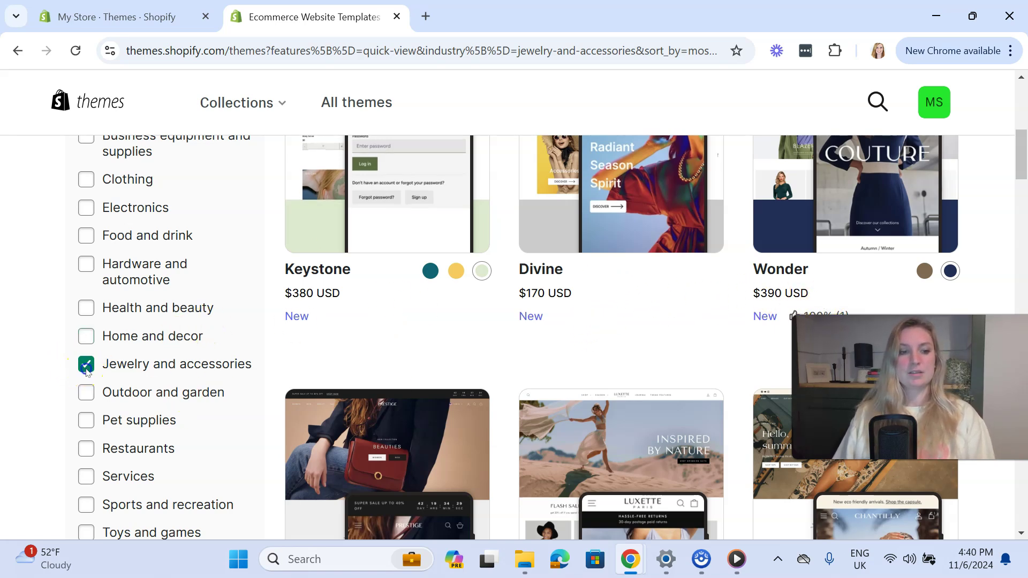
pyautogui.scroll(-12, 252, 335)
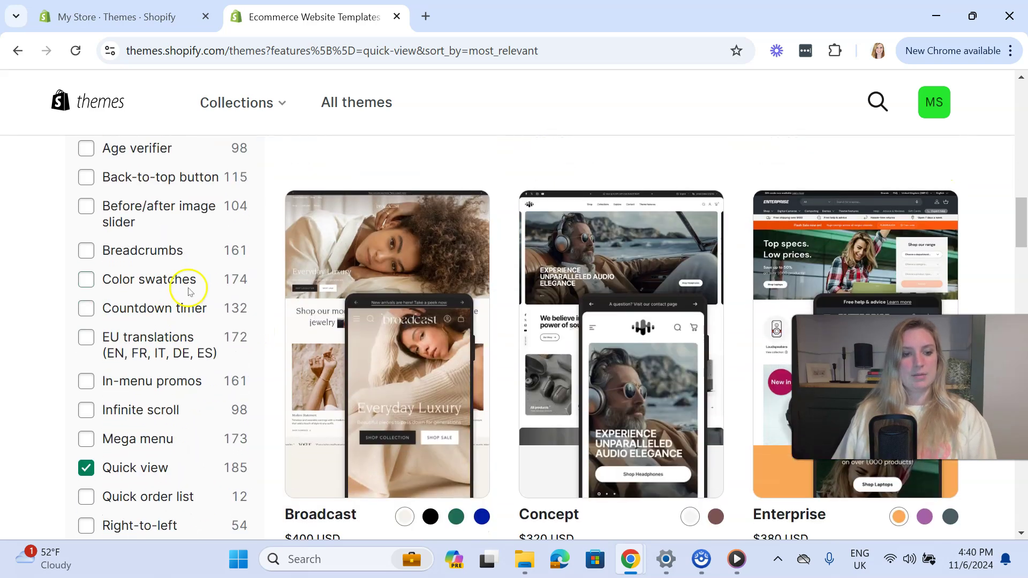
pyautogui.scroll(-3, 188, 292)
pyautogui.click(86, 305)
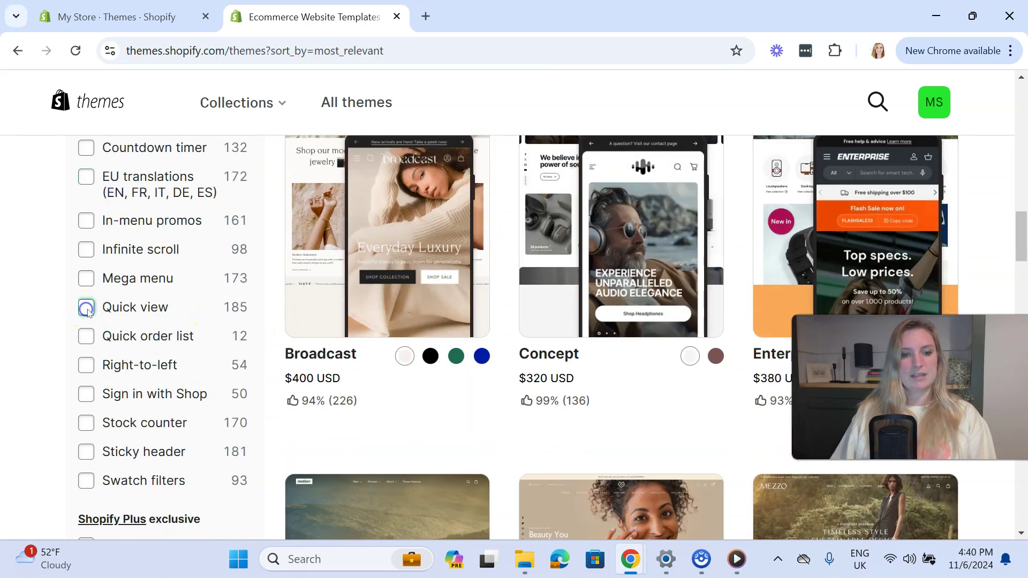
pyautogui.scroll(15, 525, 380)
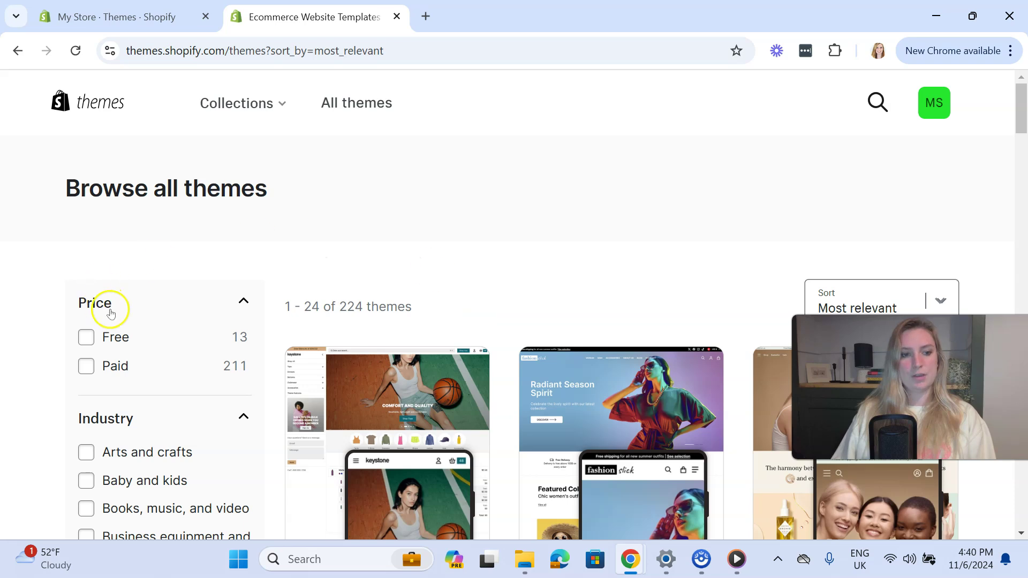
# Step: Show only Paid themes, 211 listed, including Keystone at $380
pyautogui.click(86, 367)
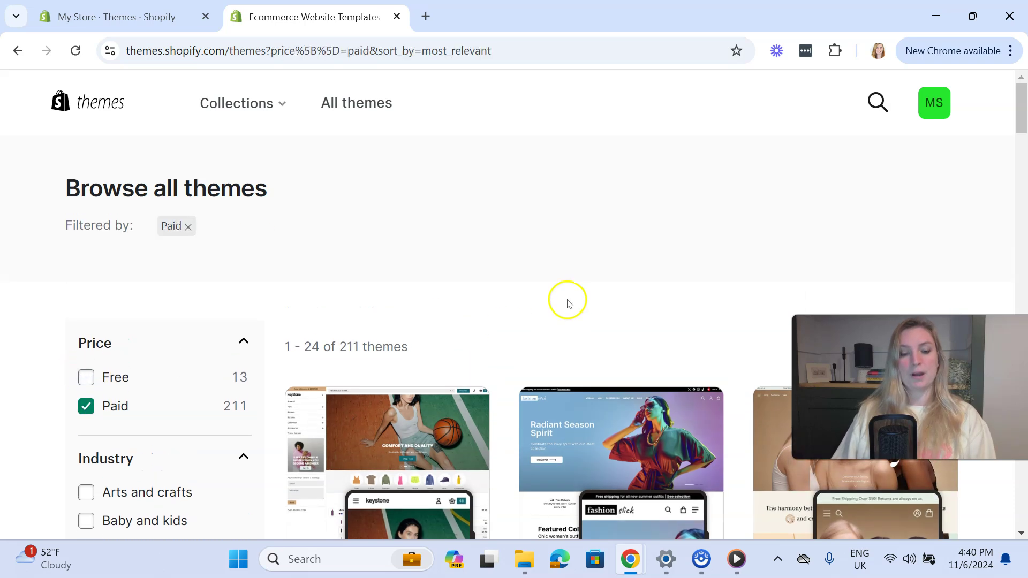
pyautogui.scroll(-5, 568, 303)
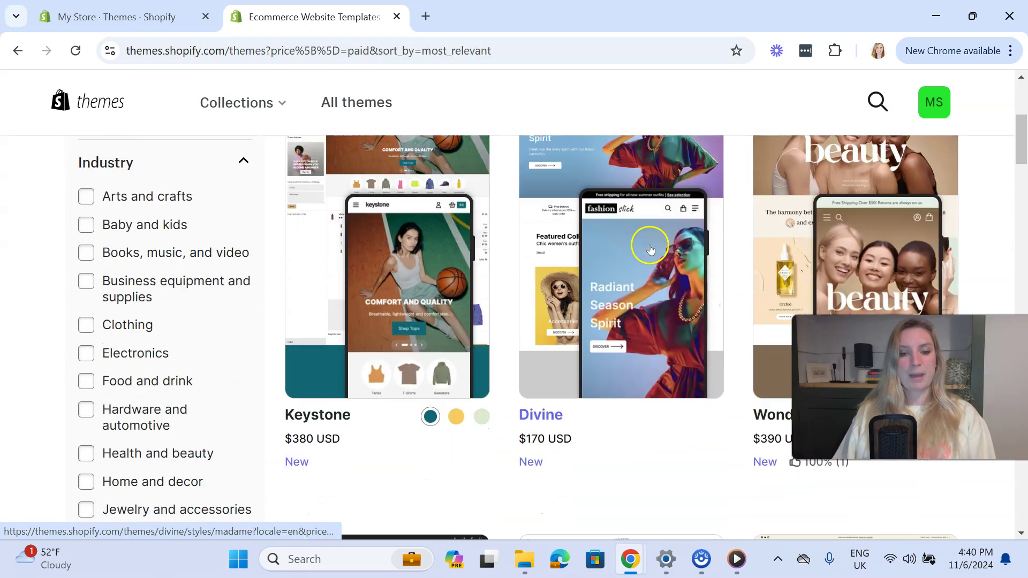
pyautogui.scroll(3, 175, 211)
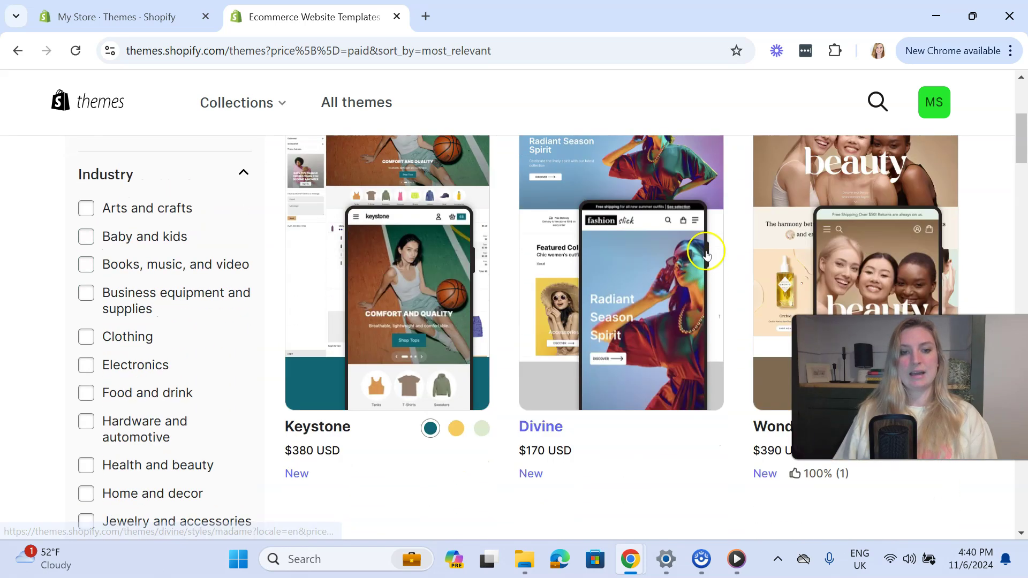
pyautogui.scroll(-2, 702, 249)
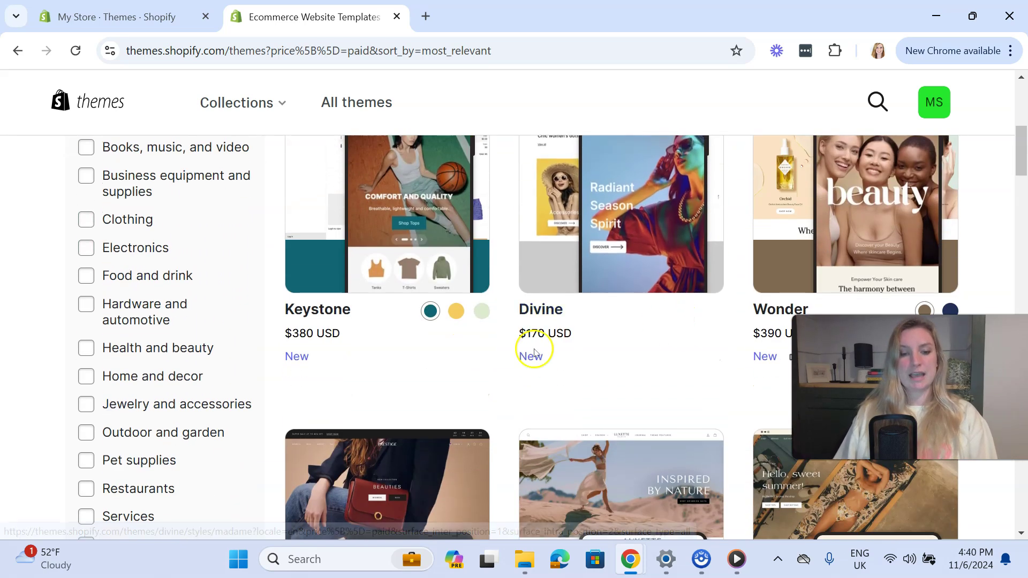
pyautogui.scroll(2, 415, 390)
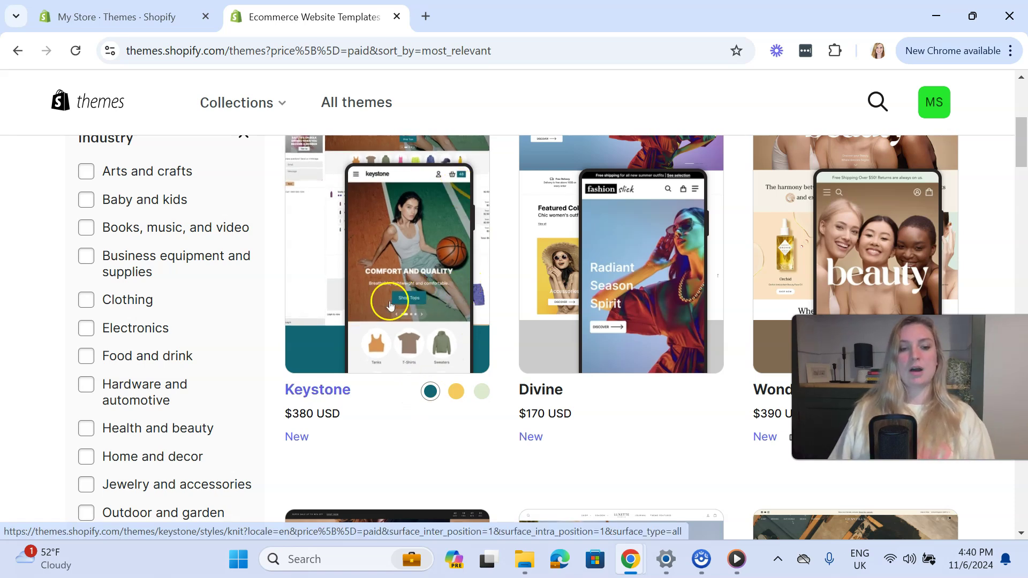
# Step: Open the Keystone theme's details page and scroll through it
pyautogui.click(407, 250)
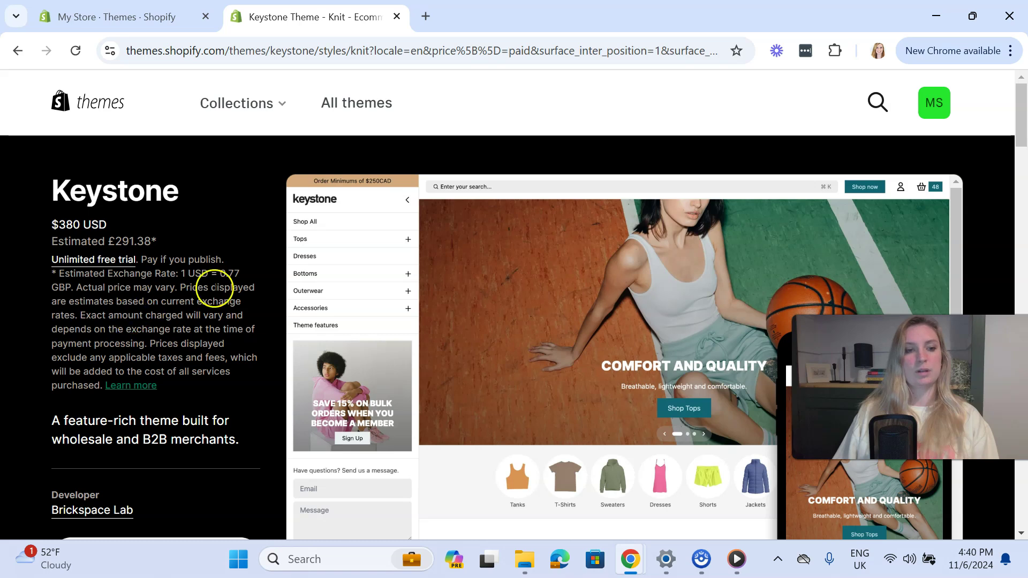
pyautogui.scroll(-3, 230, 294)
pyautogui.scroll(-3, 586, 447)
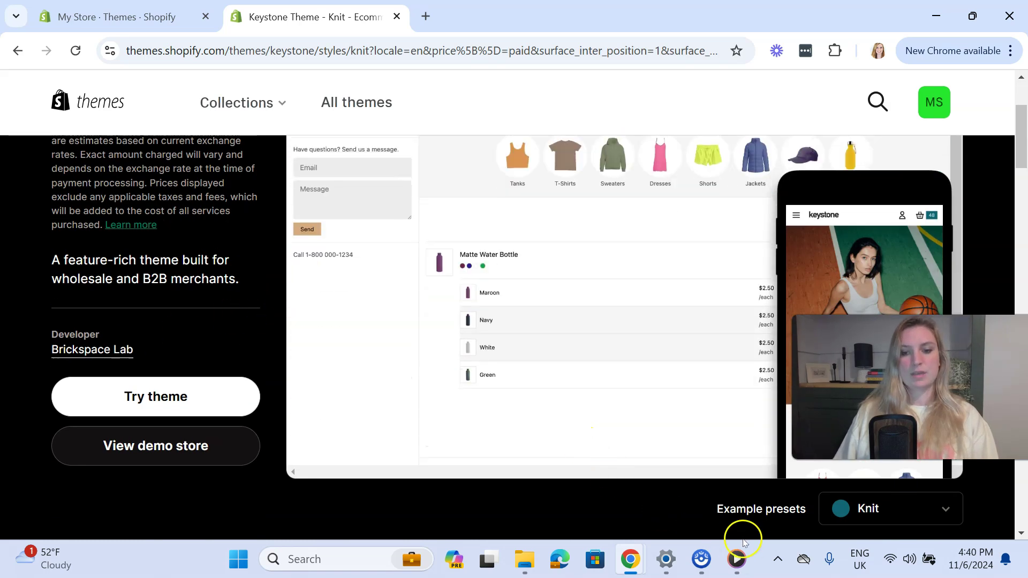
pyautogui.scroll(3, 575, 308)
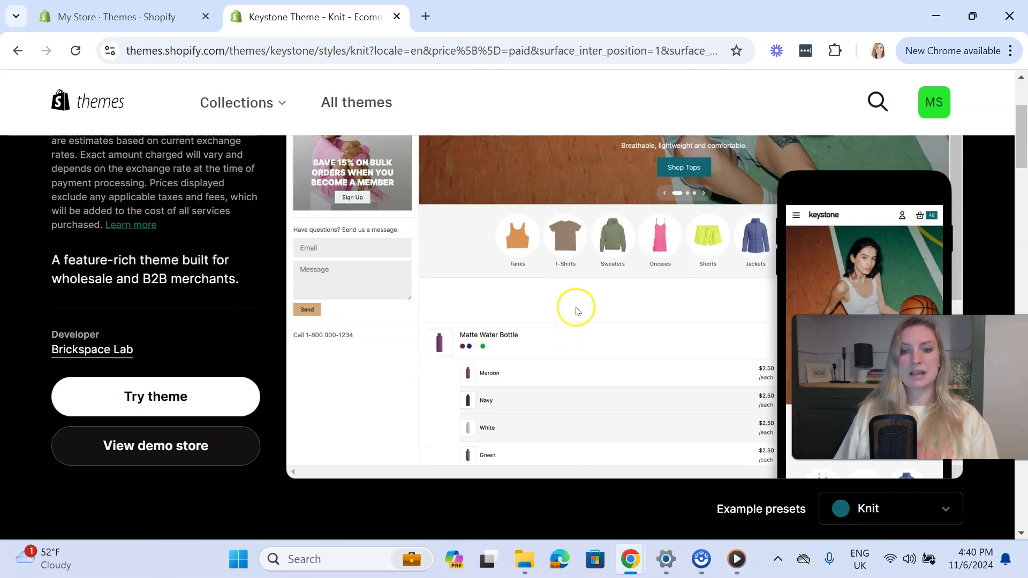
pyautogui.scroll(3, 426, 300)
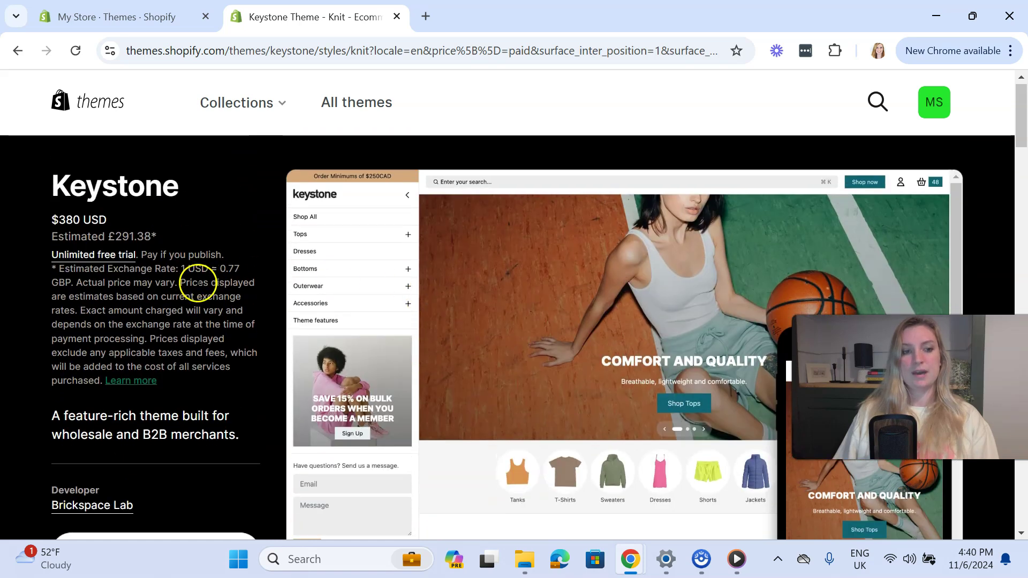
pyautogui.scroll(-3, 200, 280)
pyautogui.scroll(-3, 198, 280)
pyautogui.scroll(3, 500, 425)
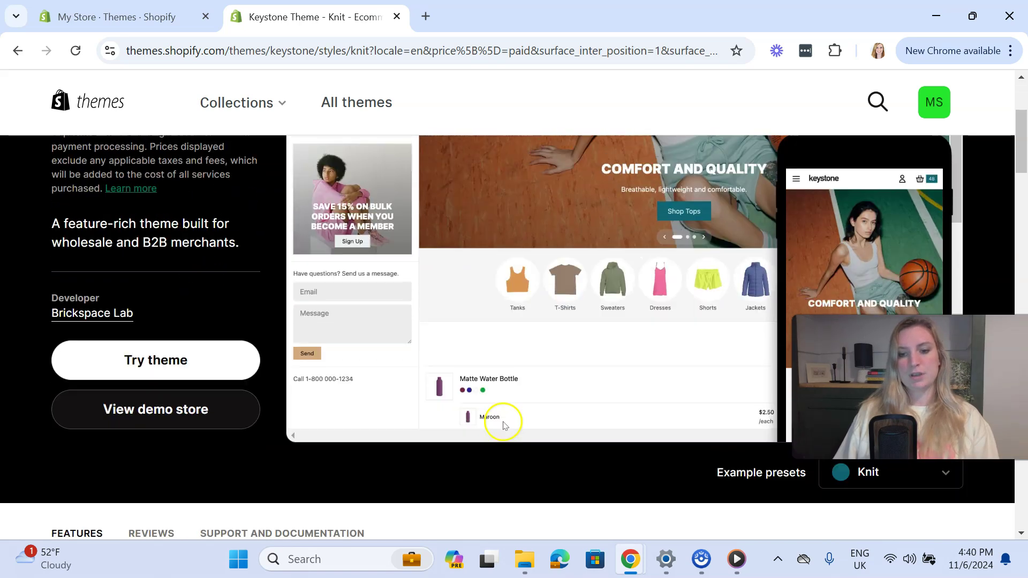
# Step: Preview Keystone's Kingpin example preset
pyautogui.click(877, 518)
pyautogui.scroll(-3, 695, 471)
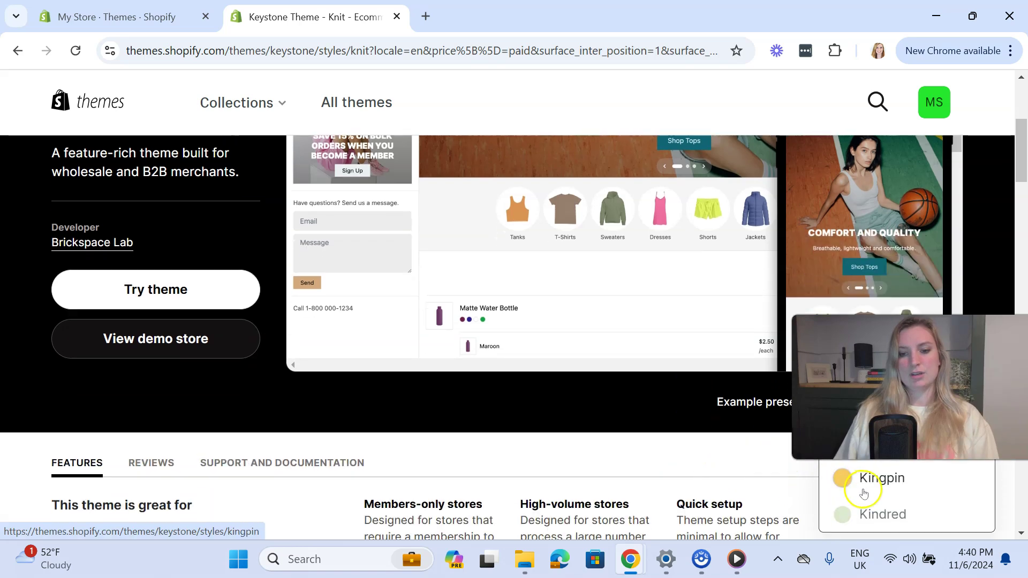
pyautogui.click(864, 493)
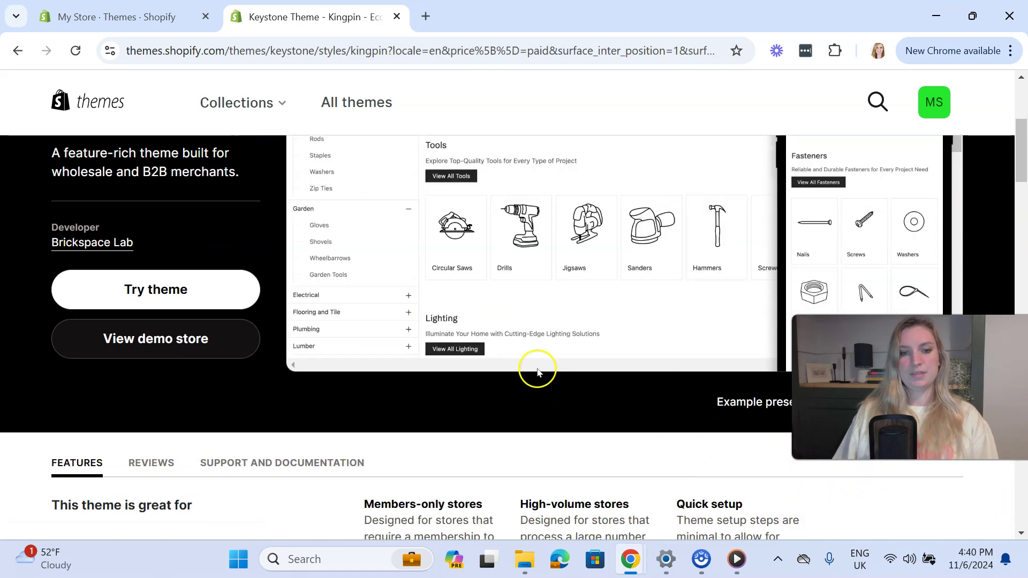
pyautogui.scroll(5, 535, 367)
pyautogui.scroll(-6, 559, 291)
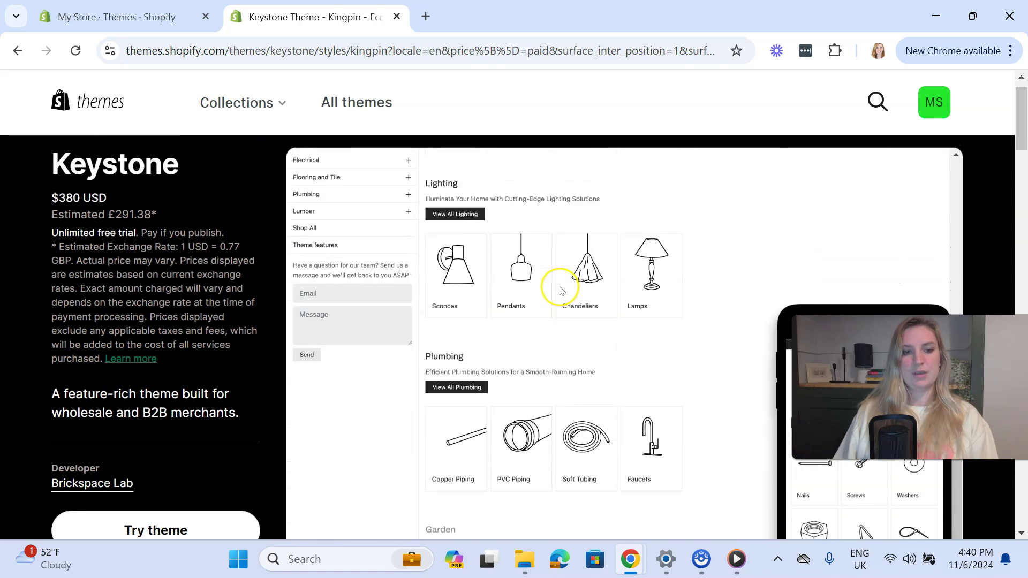
pyautogui.scroll(-3, 552, 327)
# Step: Switch the Keystone preview to the Kindred preset and review its features
pyautogui.click(879, 489)
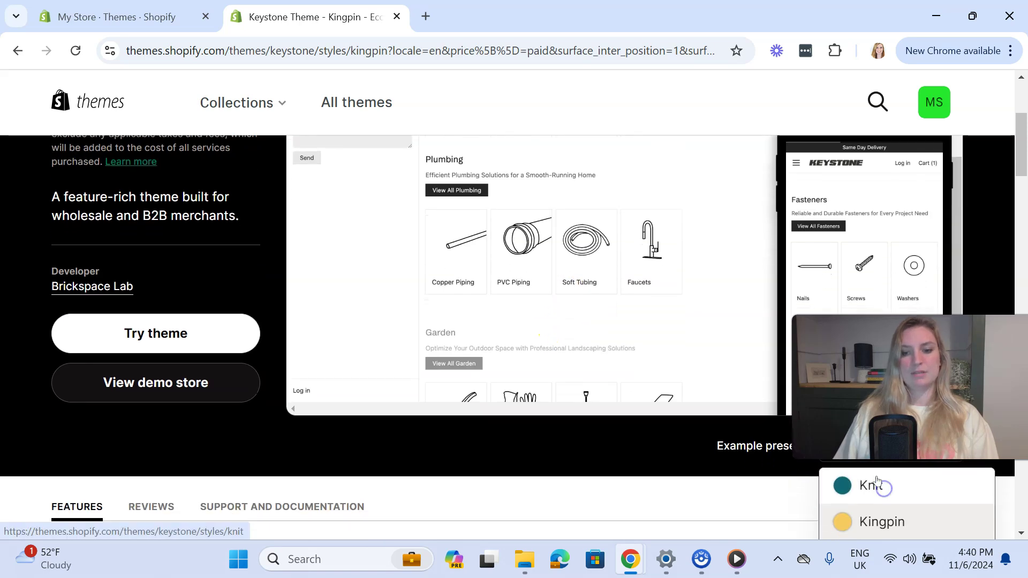
pyautogui.click(876, 487)
pyautogui.scroll(5, 552, 340)
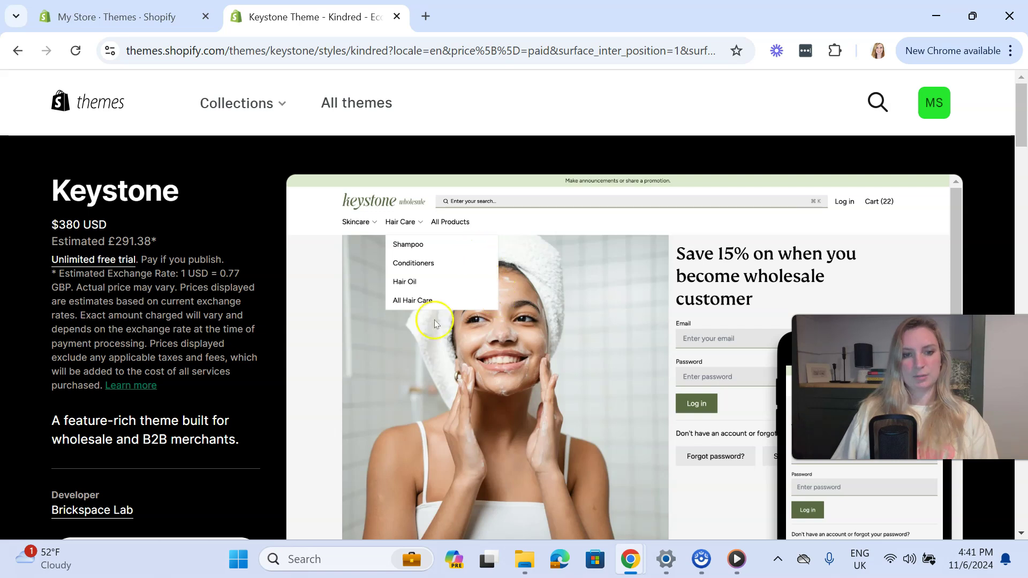
pyautogui.scroll(-3, 525, 334)
pyautogui.scroll(-8, 69, 352)
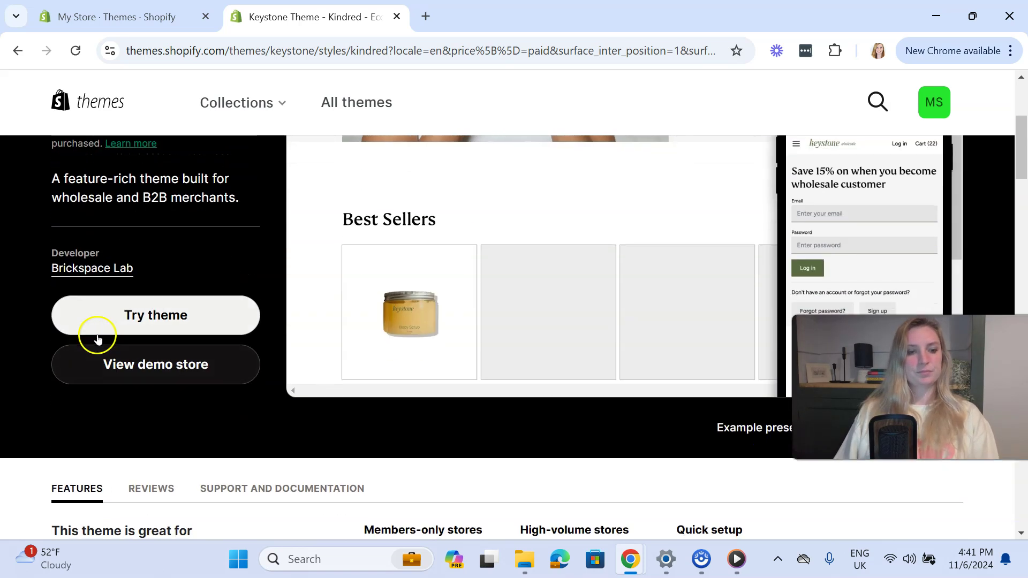
pyautogui.scroll(-2, 229, 241)
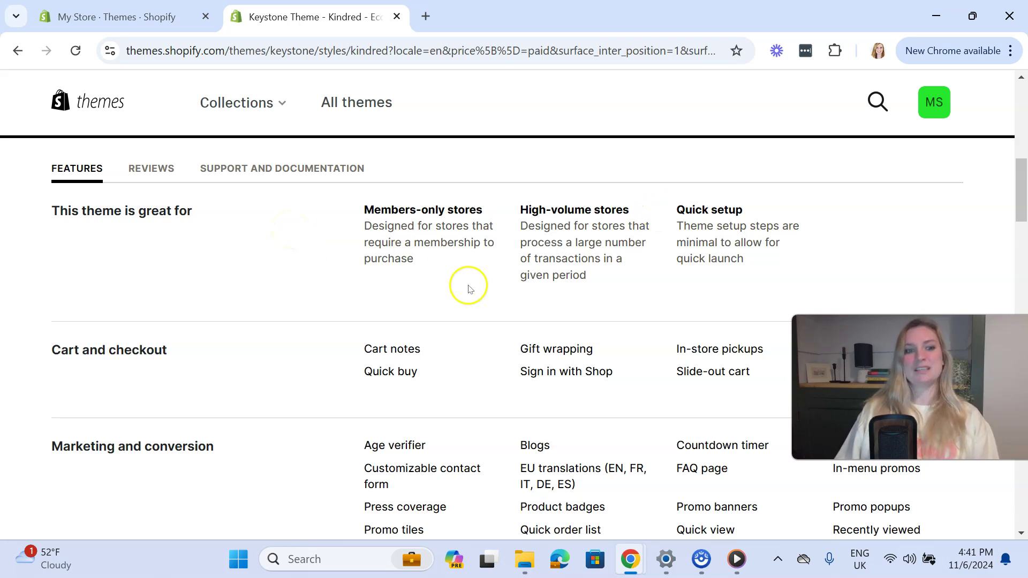
pyautogui.scroll(-3, 469, 310)
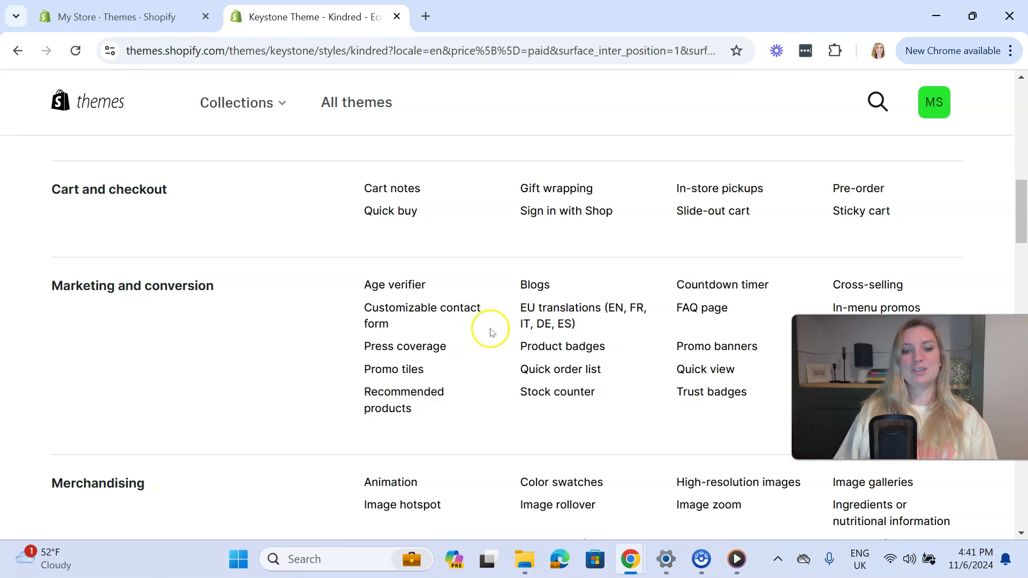
pyautogui.scroll(-2, 488, 328)
pyautogui.scroll(-8, 507, 339)
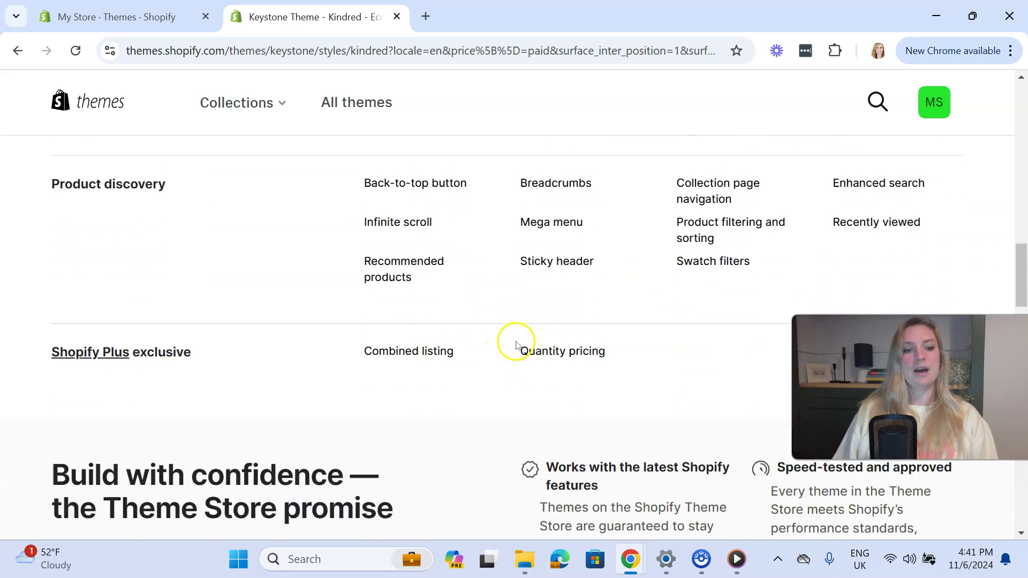
pyautogui.scroll(3, 523, 339)
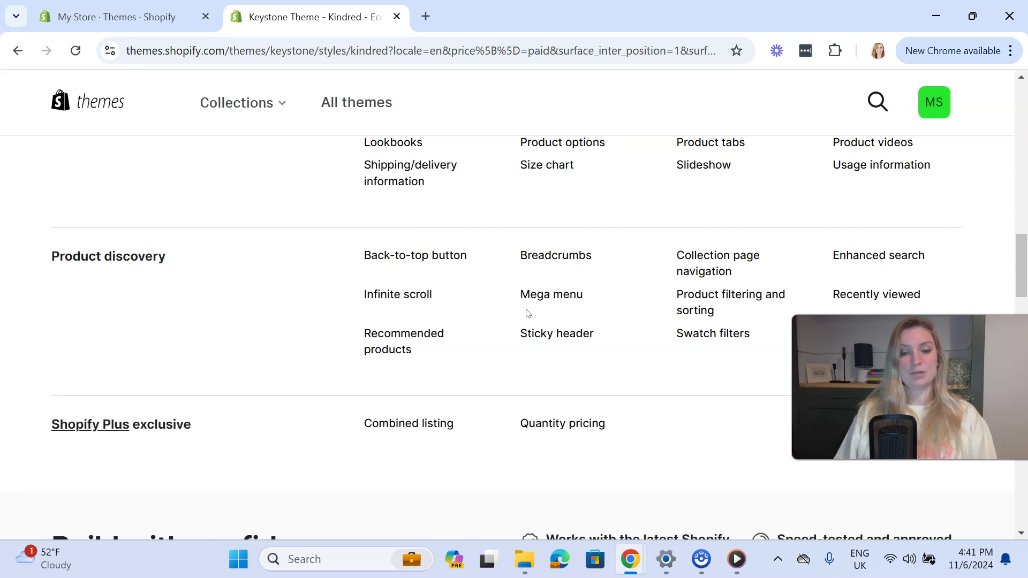
pyautogui.scroll(3, 528, 313)
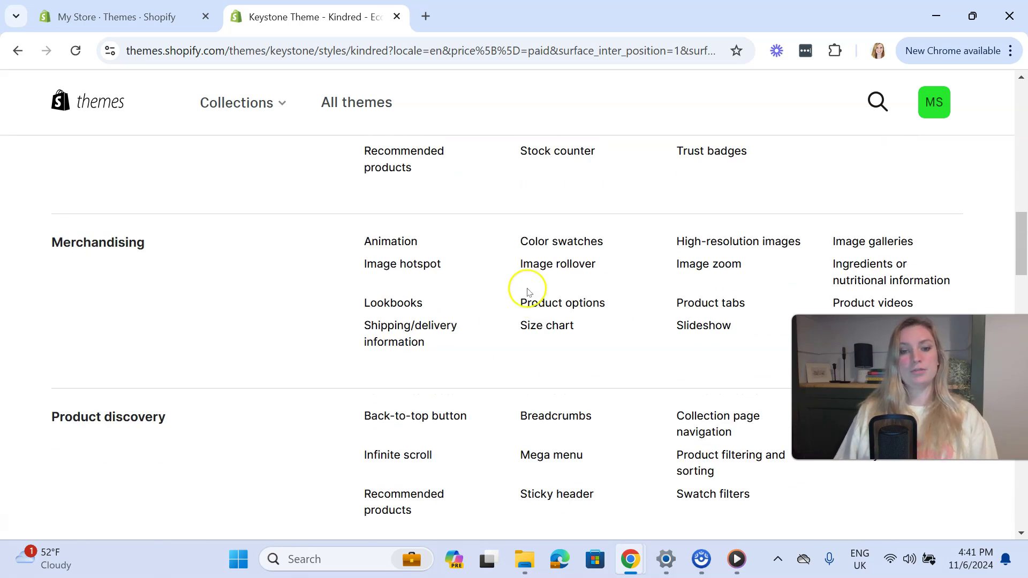
pyautogui.scroll(3, 546, 287)
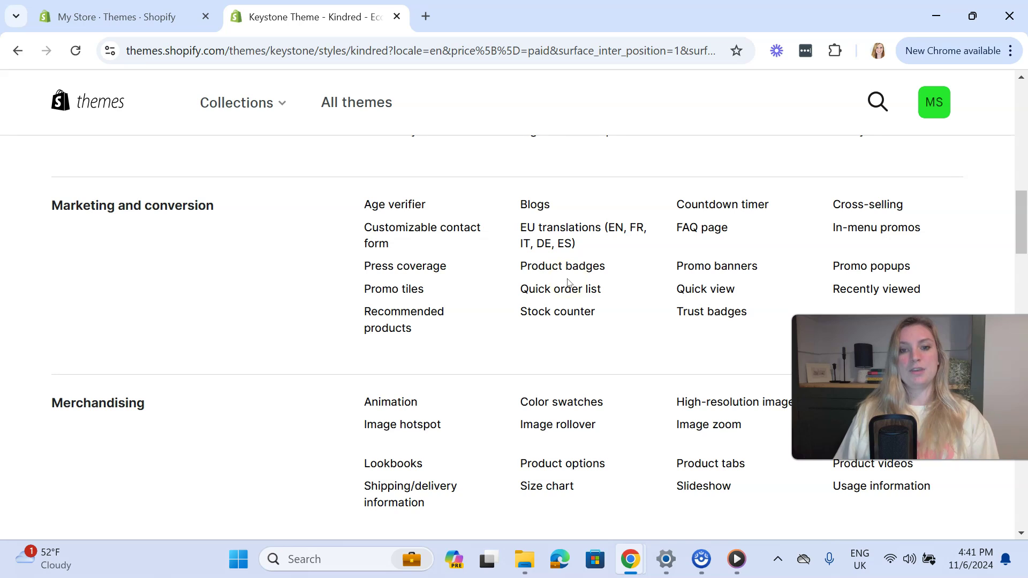
pyautogui.scroll(15, 555, 301)
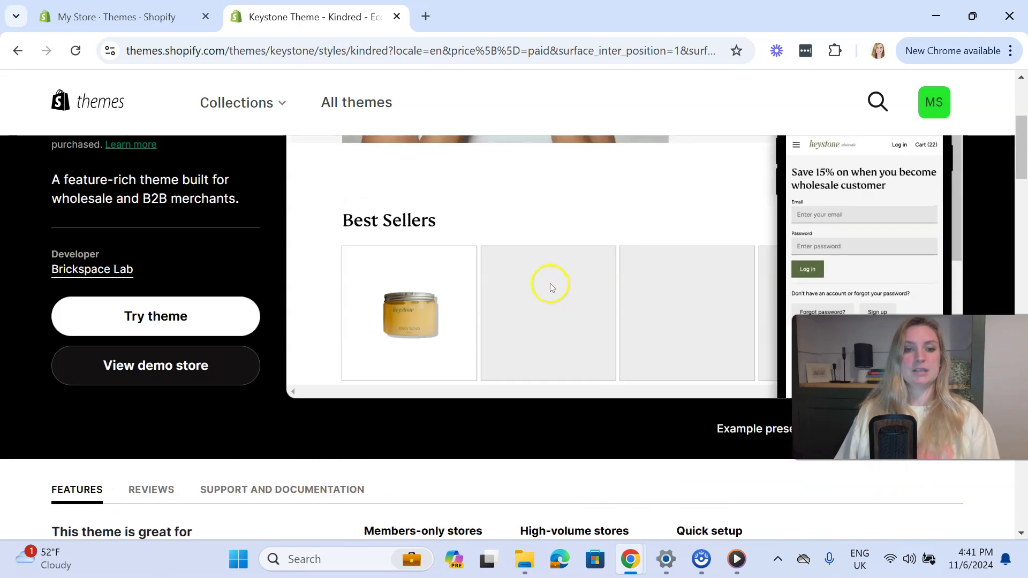
pyautogui.scroll(5, 347, 309)
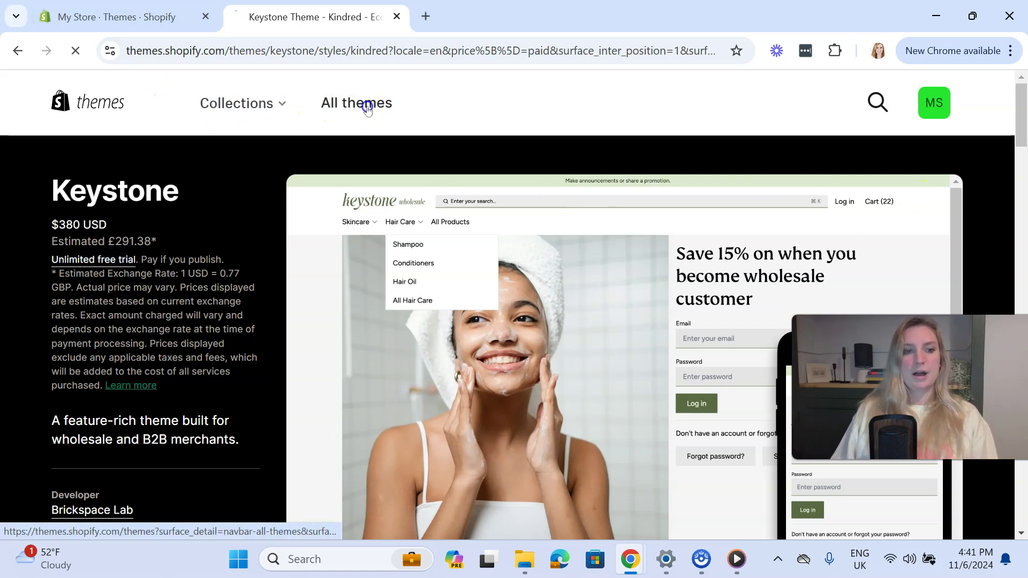
# Step: Sort all themes by price, lowest first
pyautogui.scroll(-2, 650, 203)
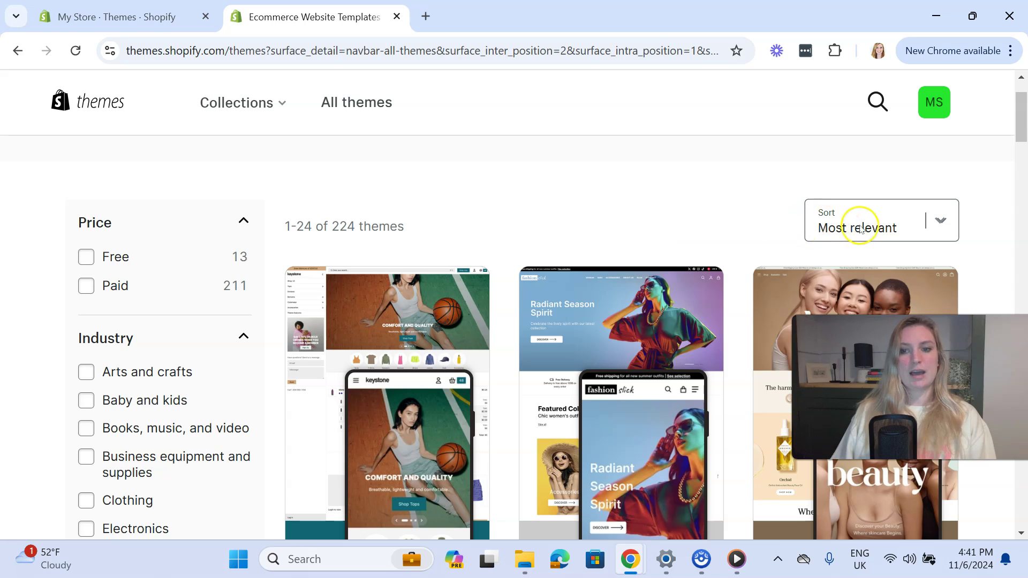
pyautogui.click(874, 230)
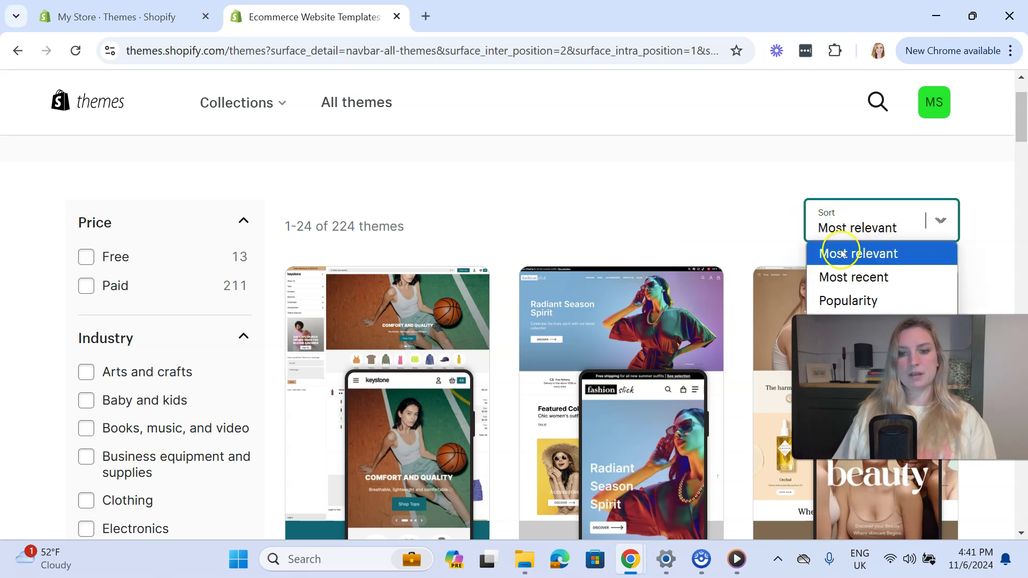
pyautogui.scroll(-2, 789, 248)
pyautogui.click(835, 148)
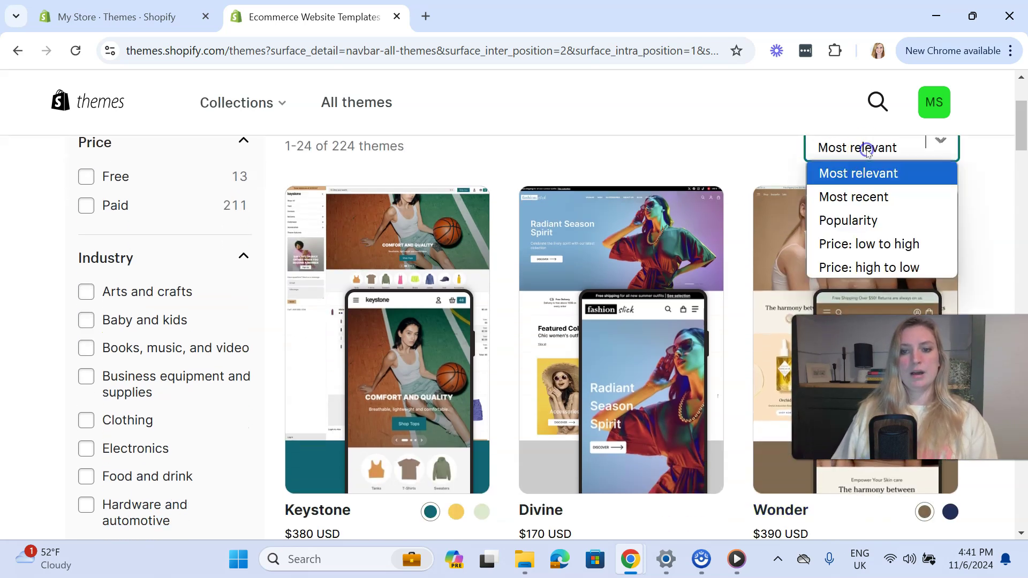
pyautogui.click(860, 241)
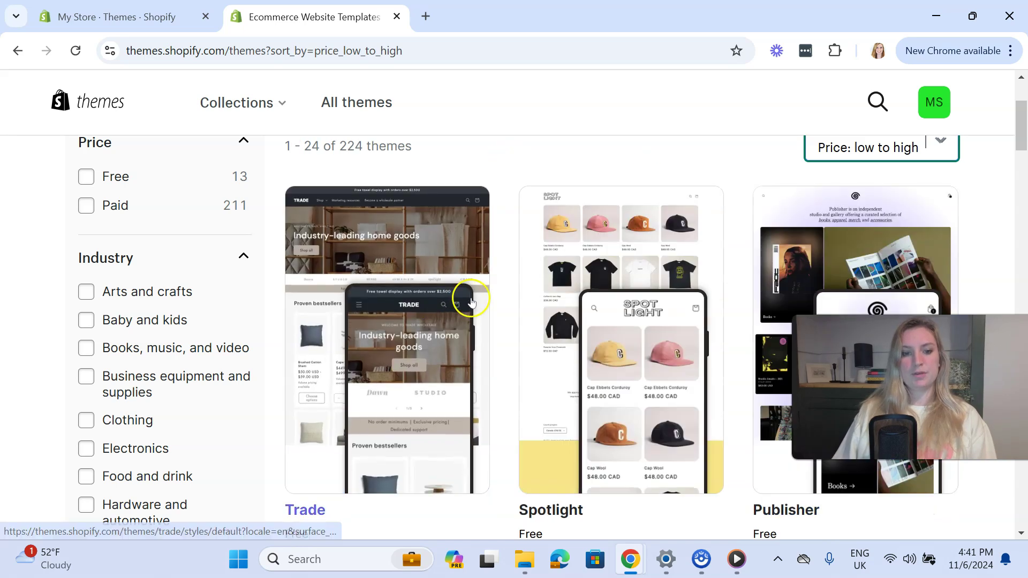
pyautogui.scroll(-1, 471, 301)
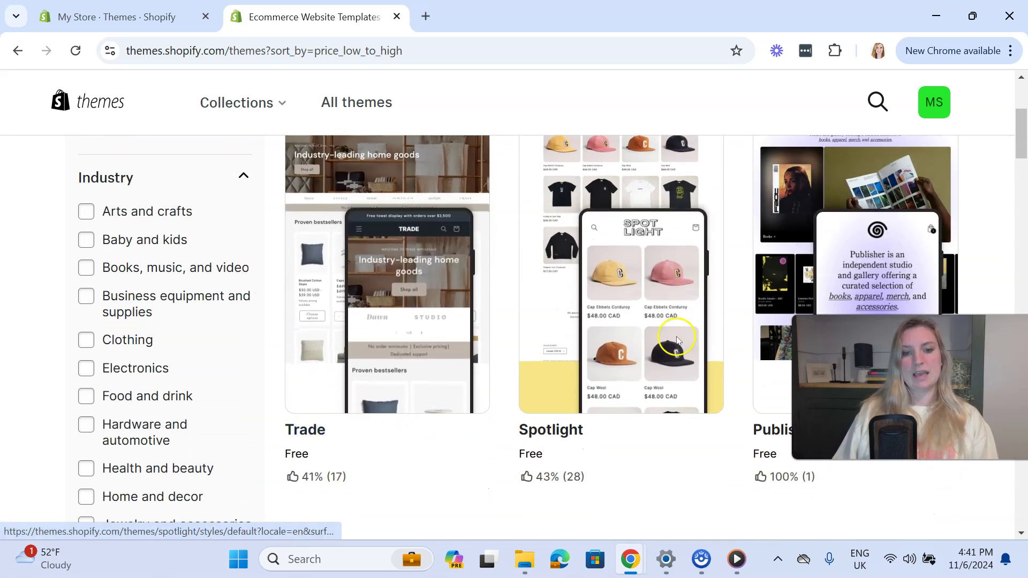
pyautogui.scroll(-1, 669, 344)
pyautogui.scroll(6, 375, 321)
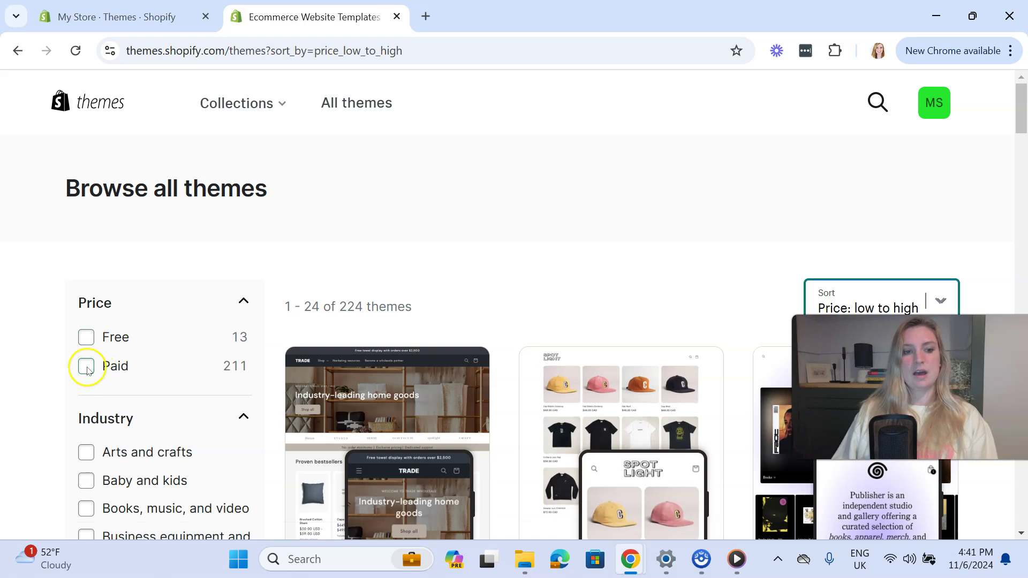
# Step: Show only paid themes sorted by price high to low, led by Satoshi at $500
pyautogui.click(86, 367)
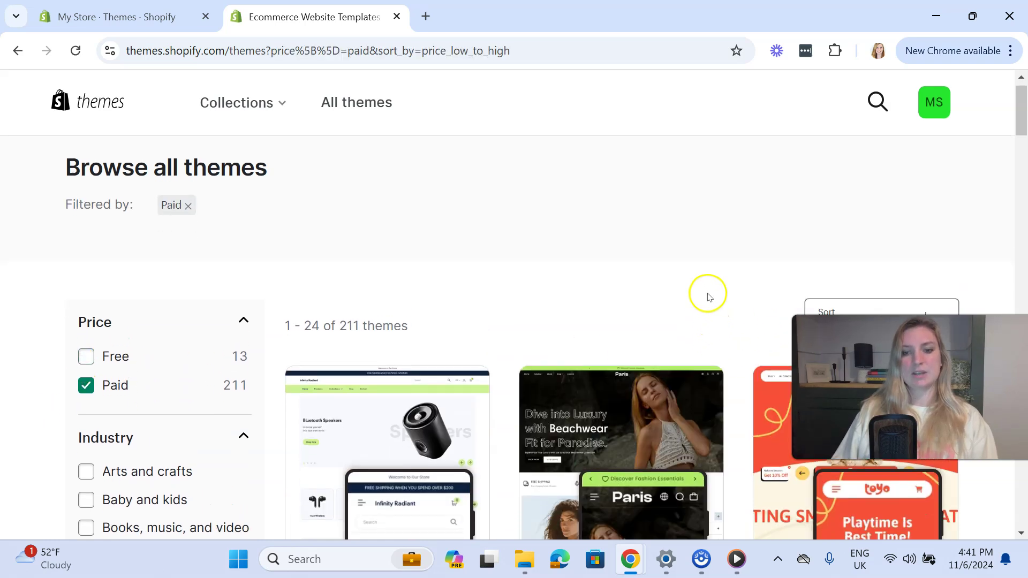
pyautogui.scroll(-5, 708, 296)
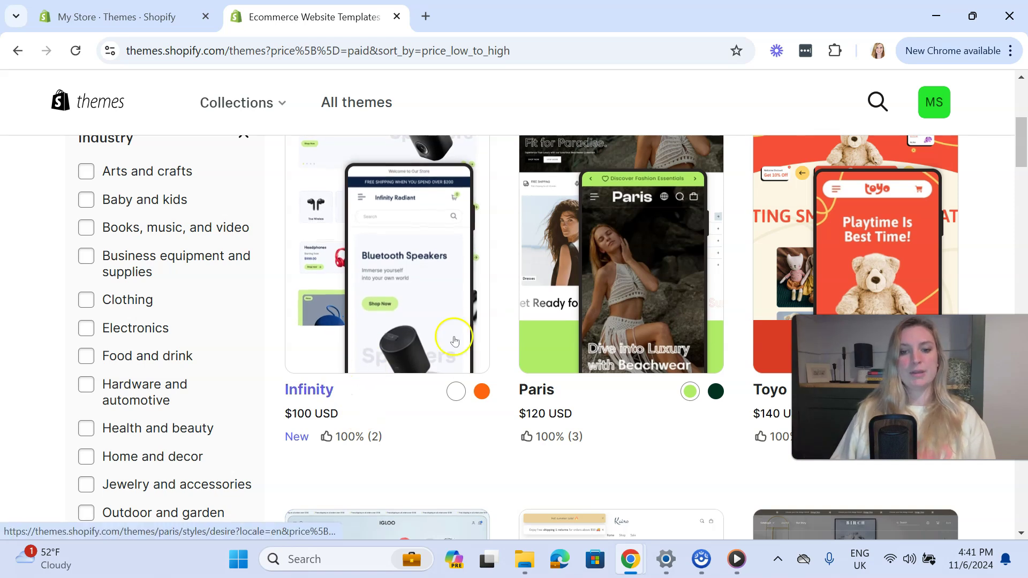
pyautogui.scroll(3, 454, 341)
pyautogui.click(872, 180)
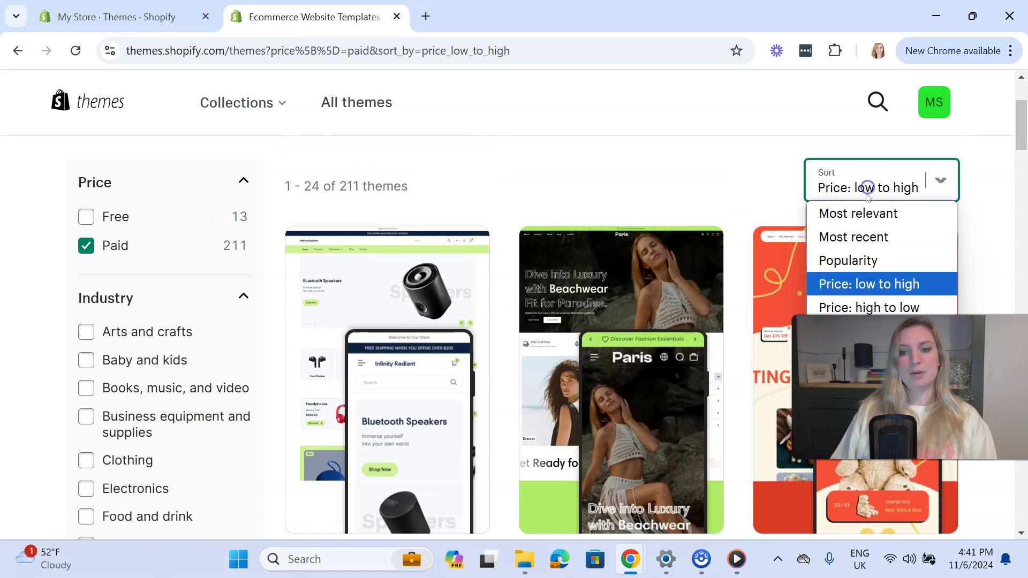
pyautogui.click(838, 308)
pyautogui.scroll(-3, 423, 220)
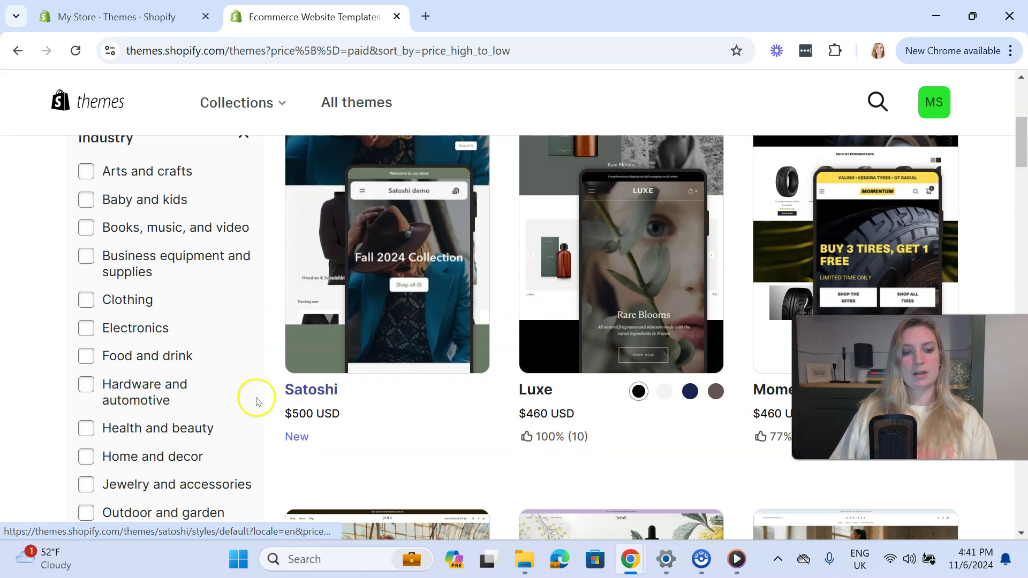
pyautogui.scroll(3, 373, 366)
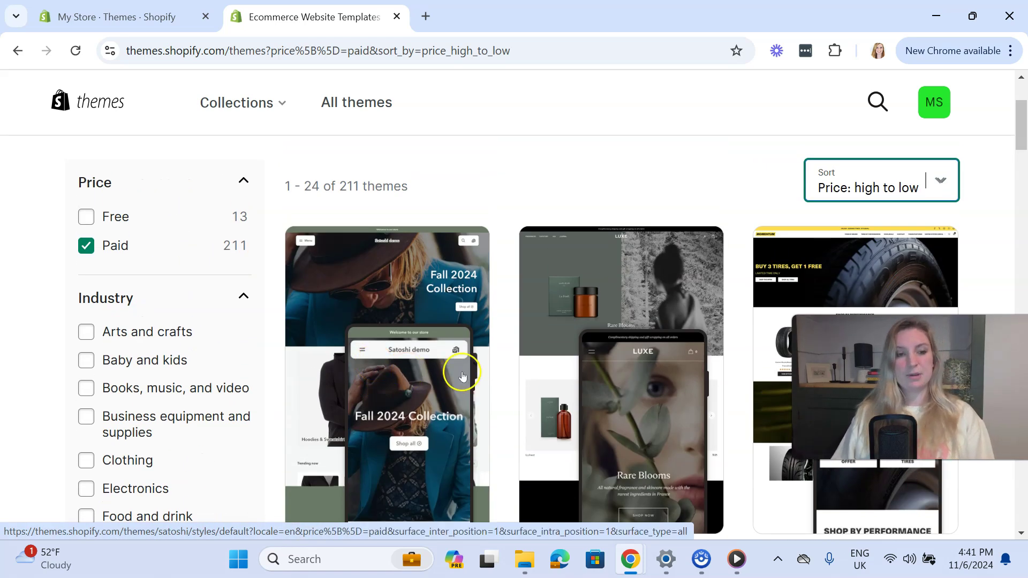
pyautogui.click(86, 245)
pyautogui.click(88, 178)
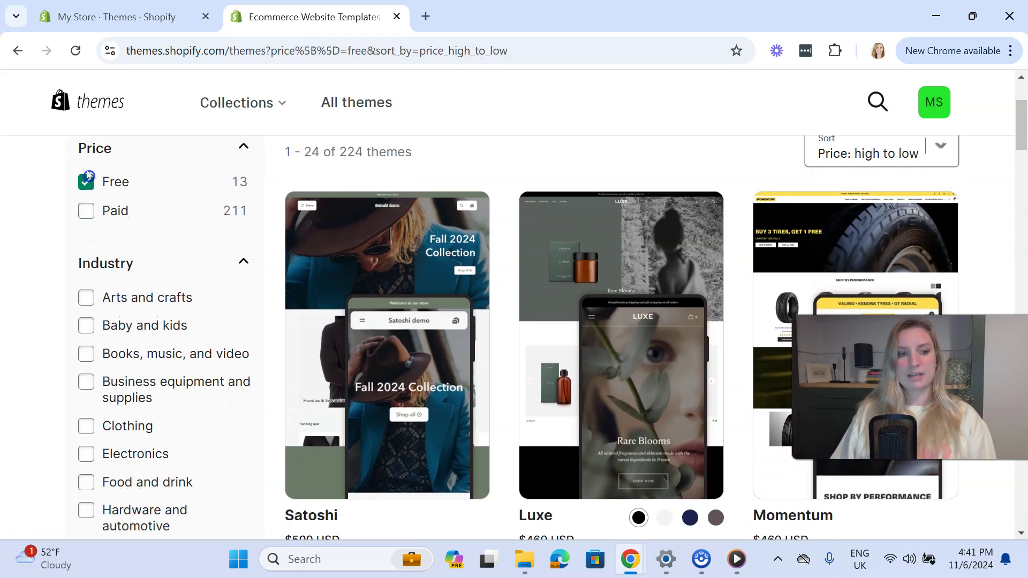
pyautogui.click(723, 303)
pyautogui.scroll(-3, 726, 297)
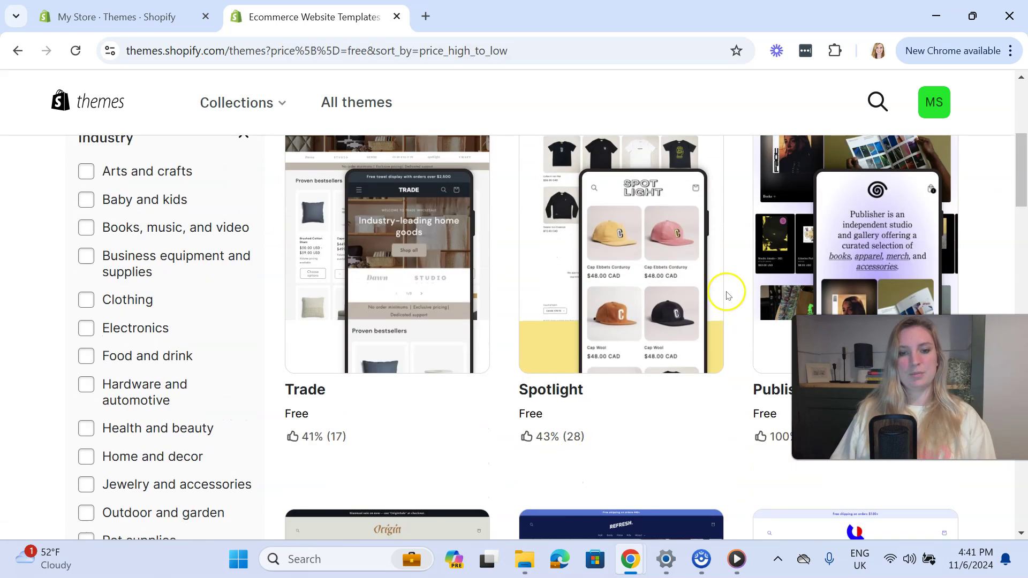
pyautogui.click(563, 316)
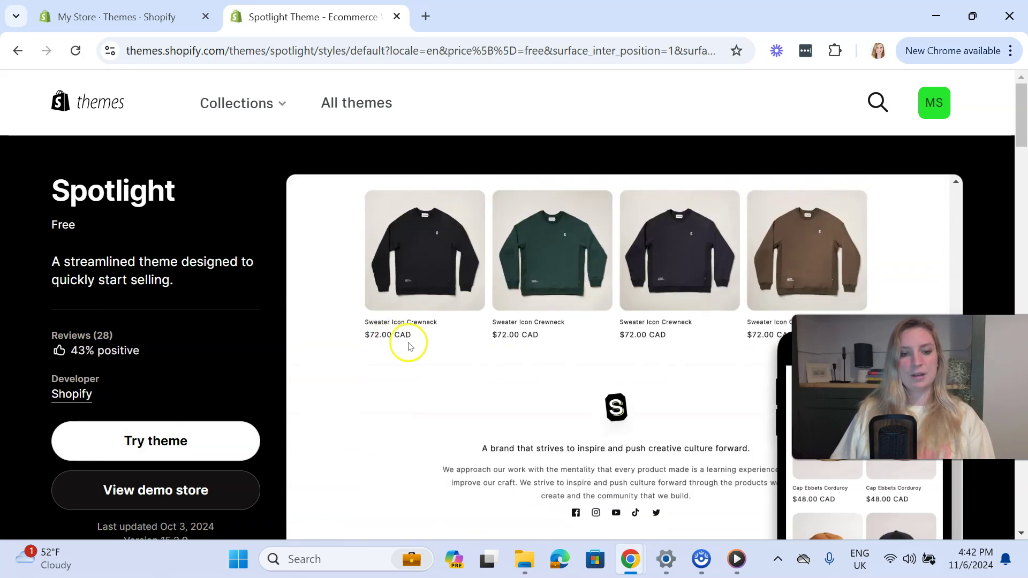
pyautogui.scroll(-3, 250, 353)
pyautogui.scroll(-2, 214, 322)
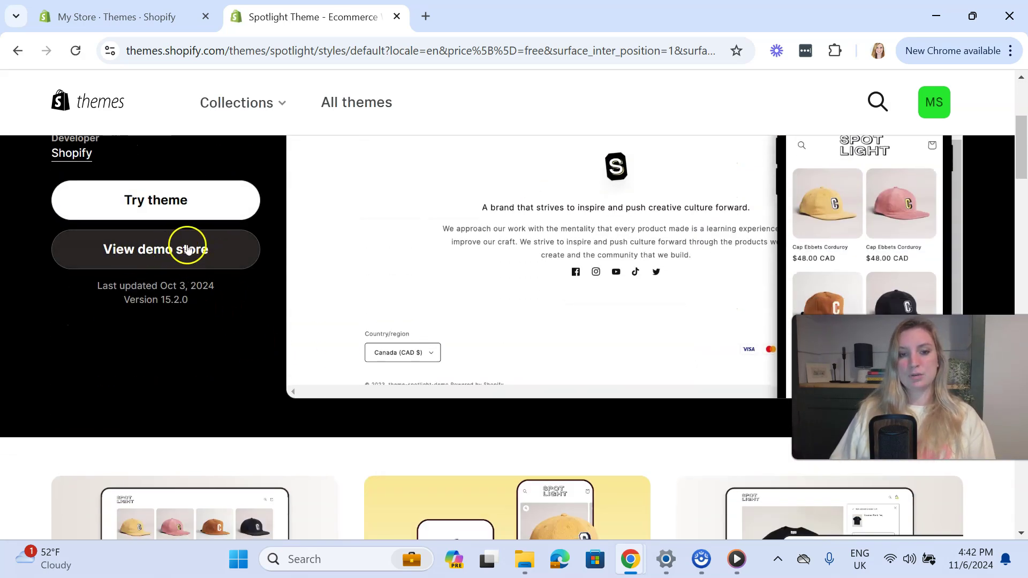
pyautogui.scroll(-4, 182, 300)
pyautogui.scroll(-8, 182, 369)
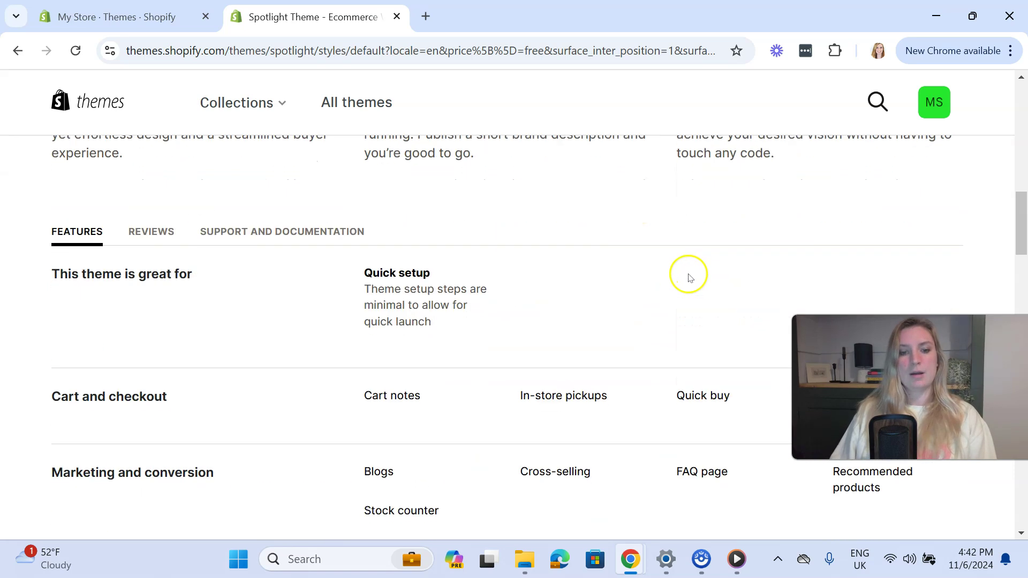
pyautogui.scroll(10, 369, 397)
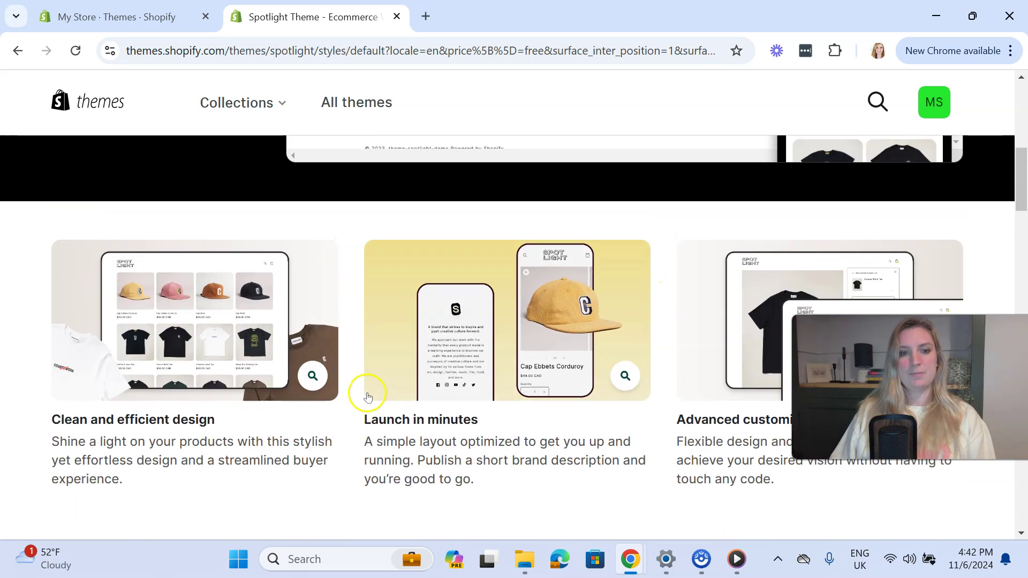
pyautogui.scroll(3, 367, 397)
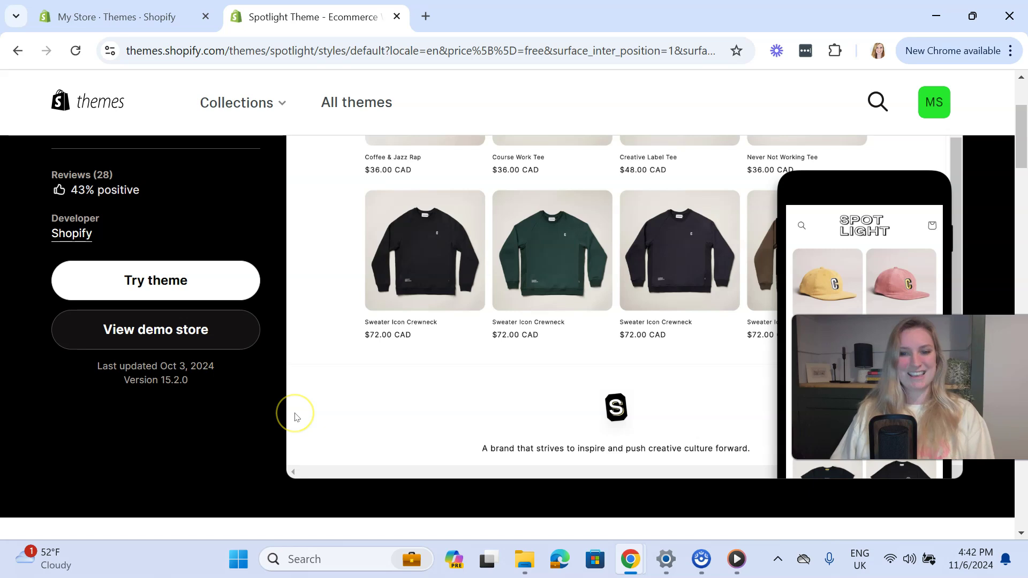
pyautogui.scroll(1, 7, 408)
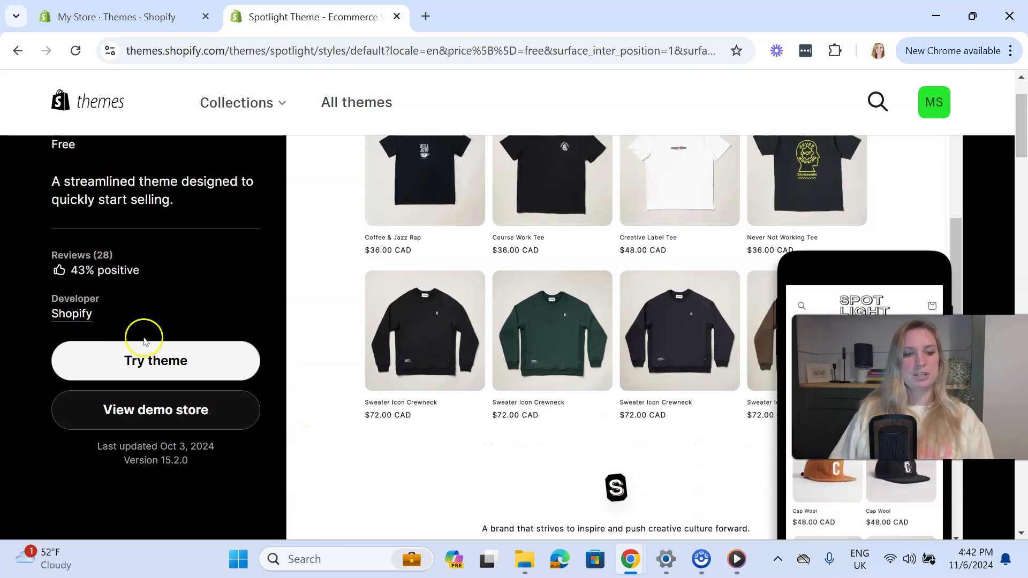
# Step: Try the Spotlight theme and confirm it shows as Just added, version 15.2.0, in the library
pyautogui.click(149, 366)
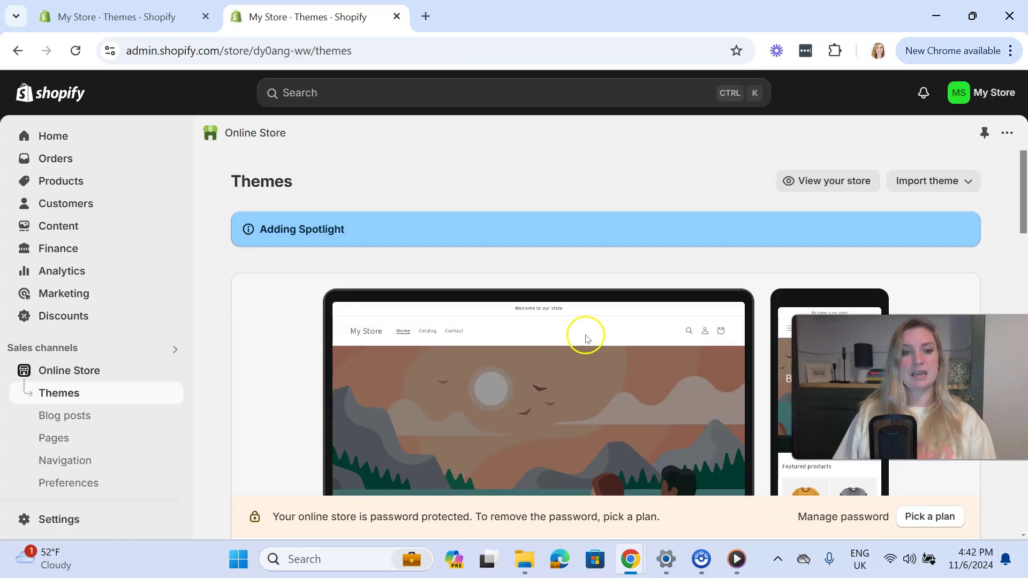
pyautogui.scroll(-6, 1002, 250)
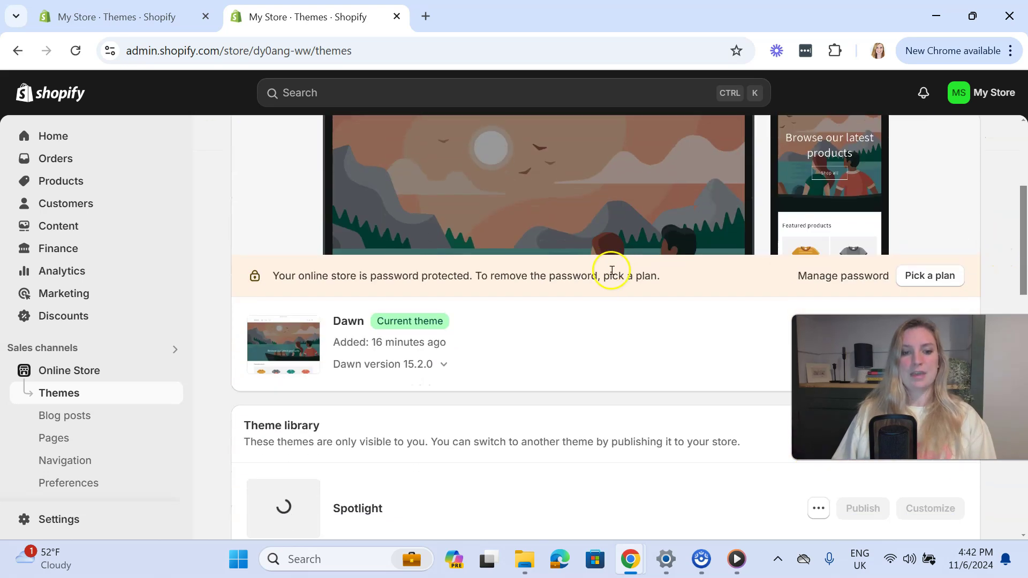
pyautogui.scroll(-1, 592, 284)
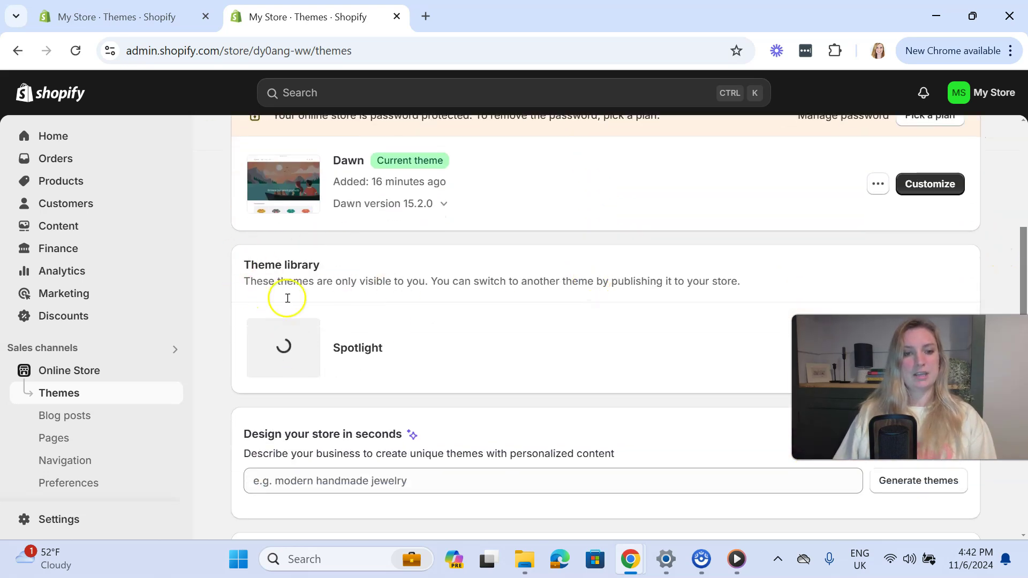
pyautogui.scroll(-1, 456, 353)
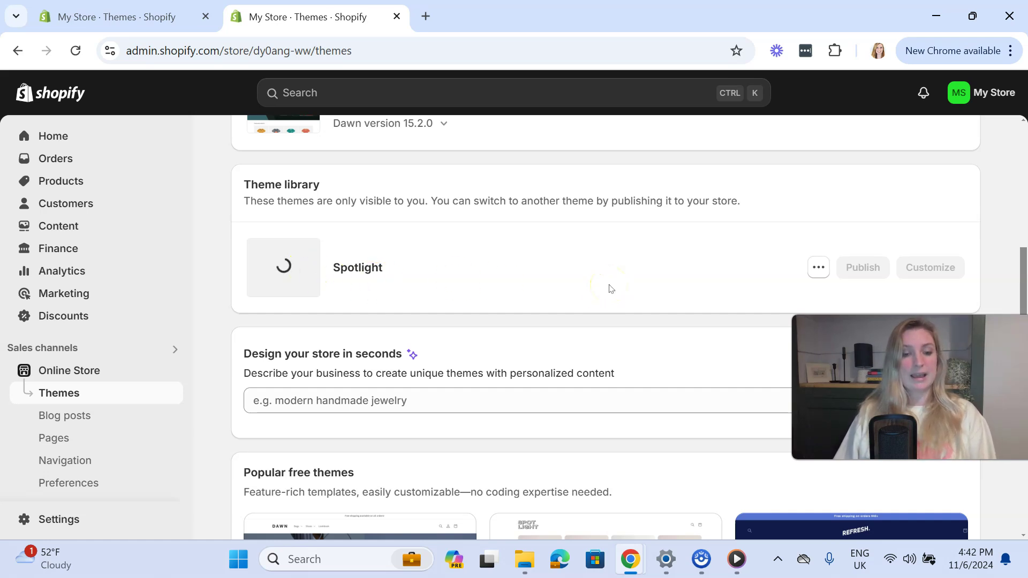
pyautogui.scroll(-1, 535, 308)
pyautogui.scroll(1, 493, 298)
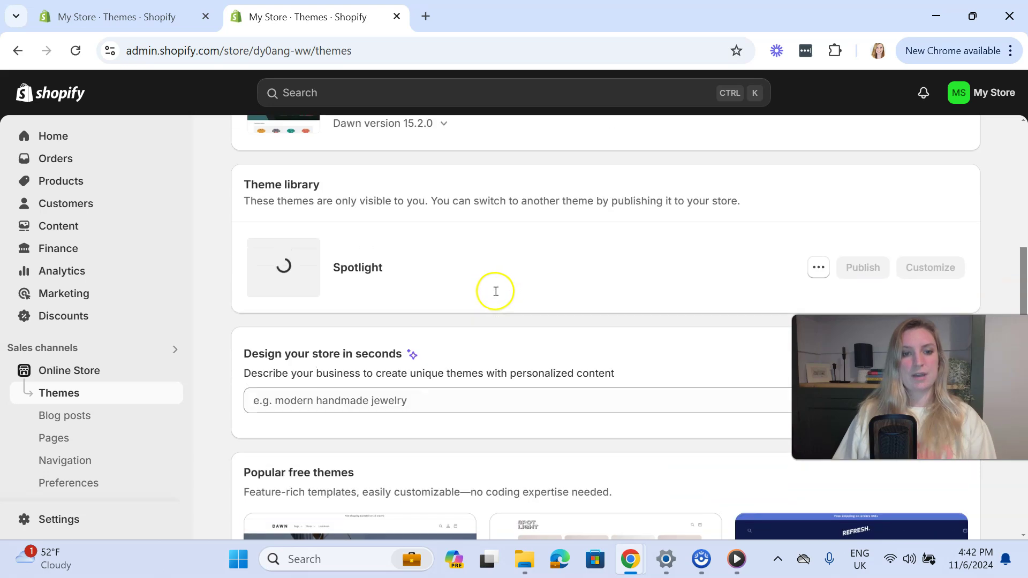
pyautogui.scroll(1, 514, 312)
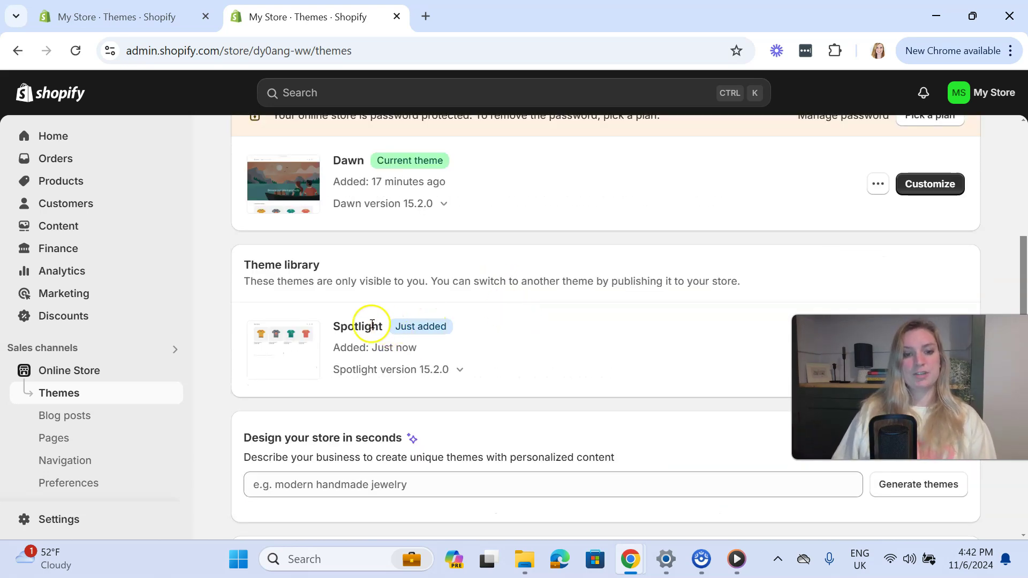
pyautogui.scroll(-1, 410, 308)
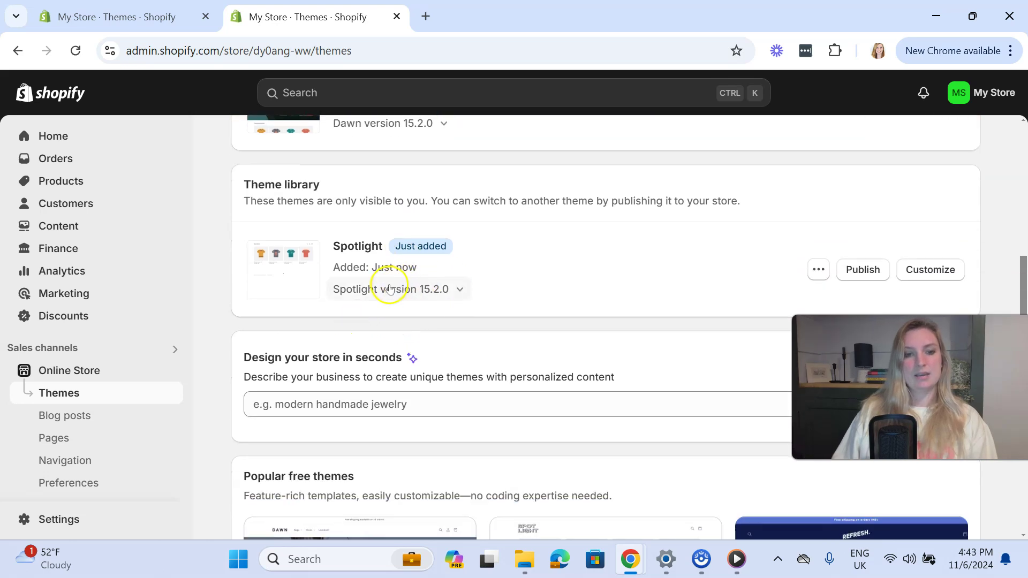
pyautogui.click(451, 292)
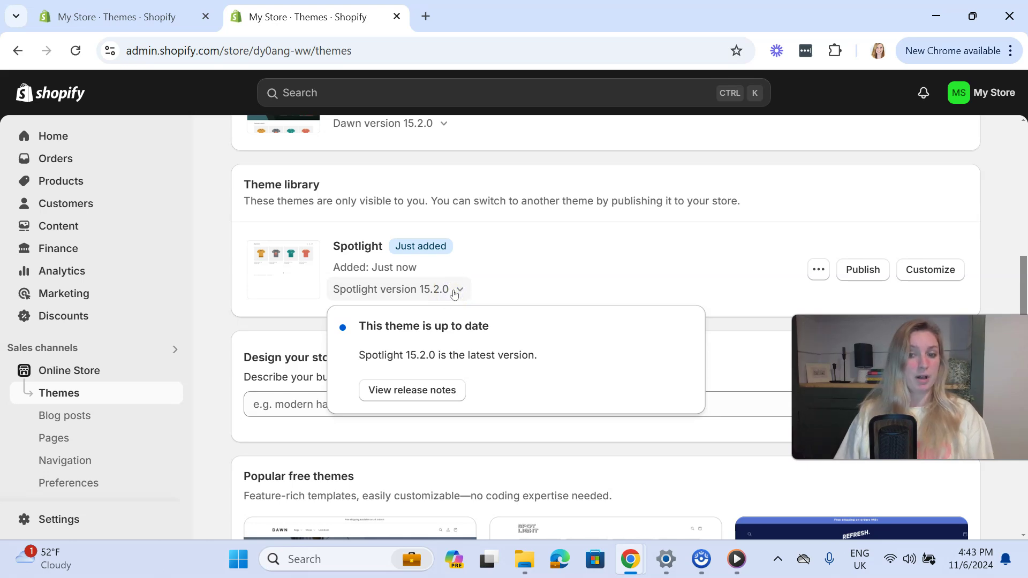
pyautogui.click(460, 291)
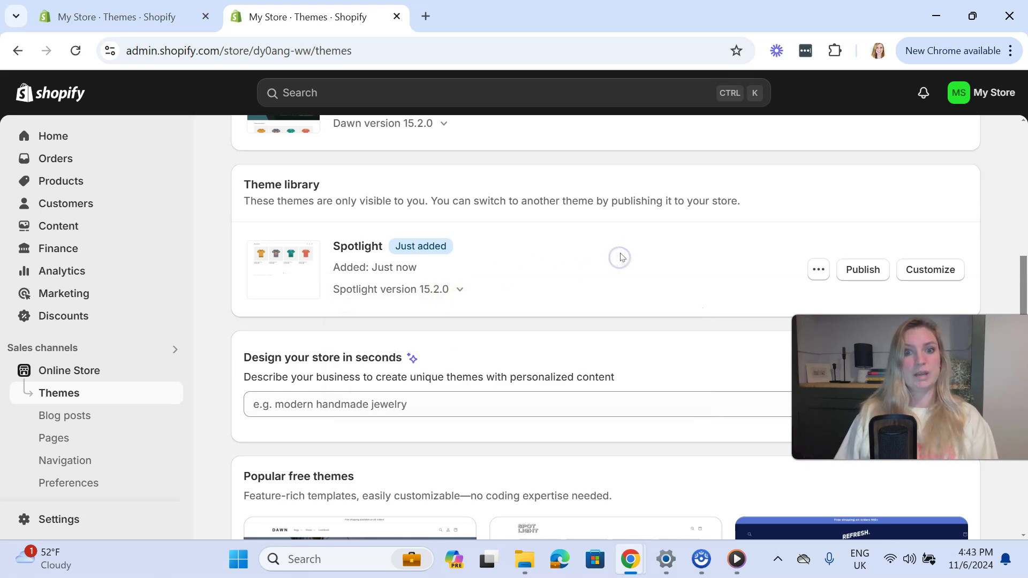
pyautogui.click(448, 308)
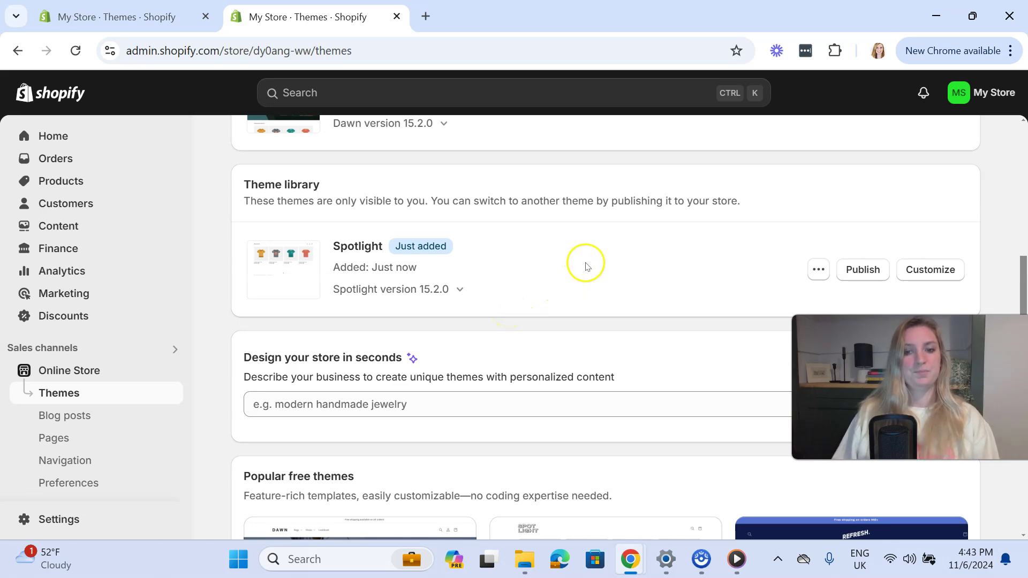
pyautogui.scroll(-1, 590, 275)
pyautogui.scroll(1, 586, 280)
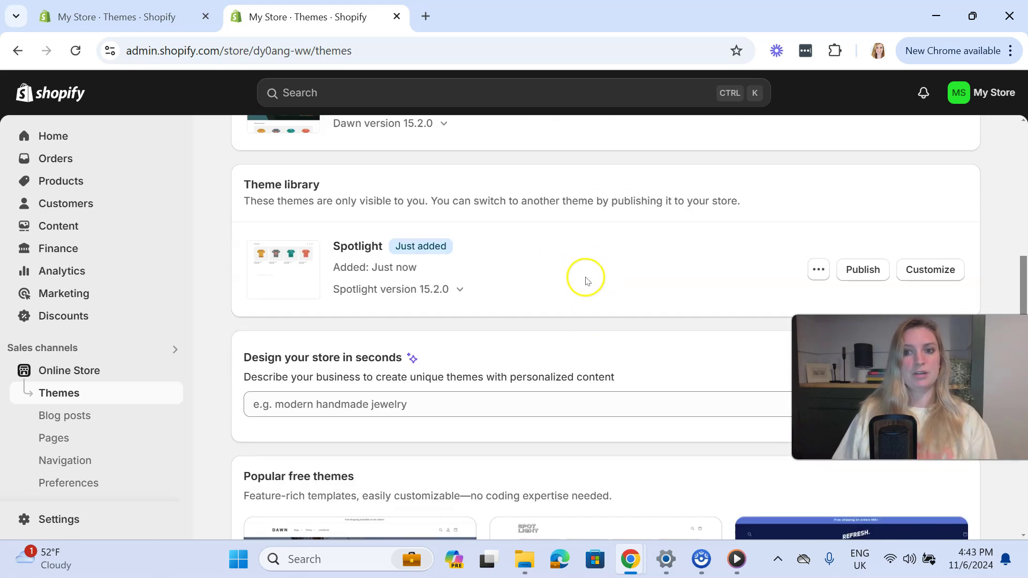
pyautogui.scroll(2, 575, 279)
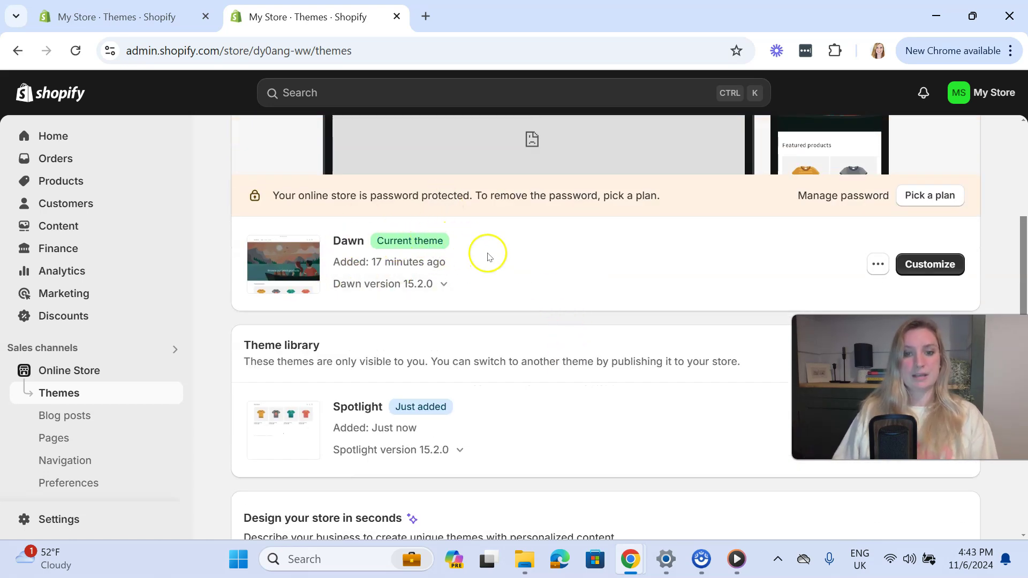
pyautogui.scroll(-2, 546, 264)
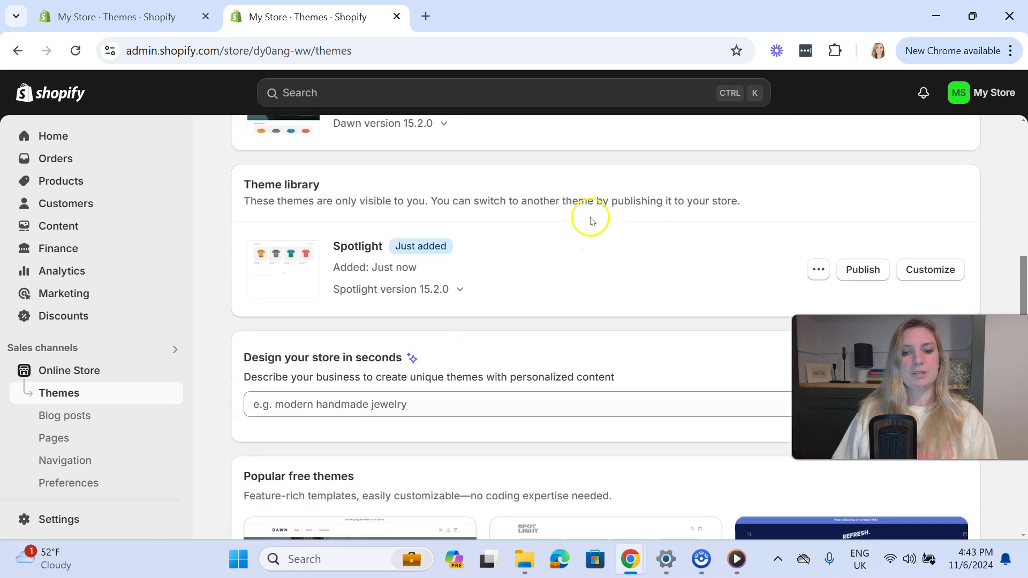
# Step: Publish Spotlight, confirming it replaces Dawn as the current theme
pyautogui.click(859, 270)
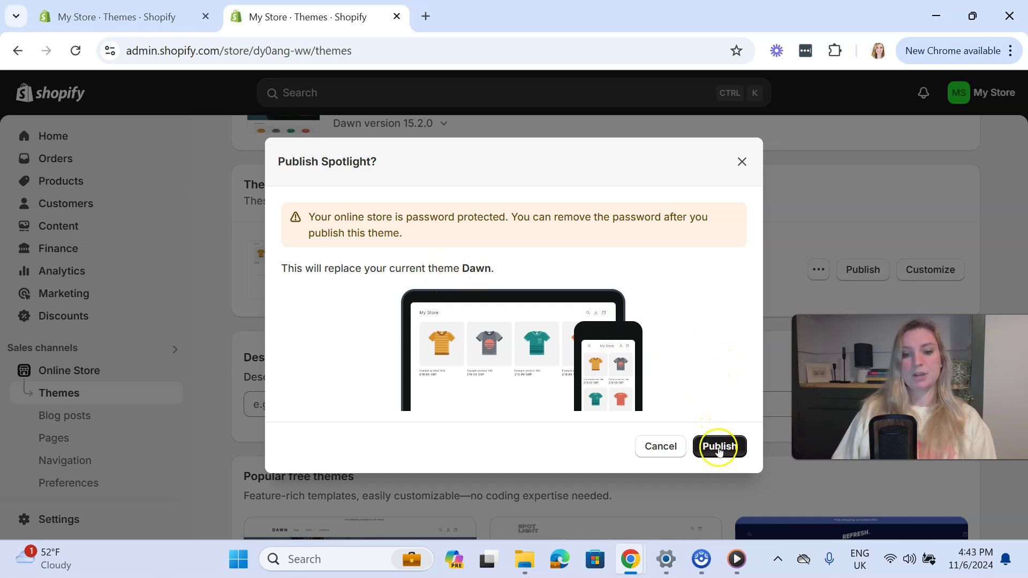
pyautogui.click(719, 449)
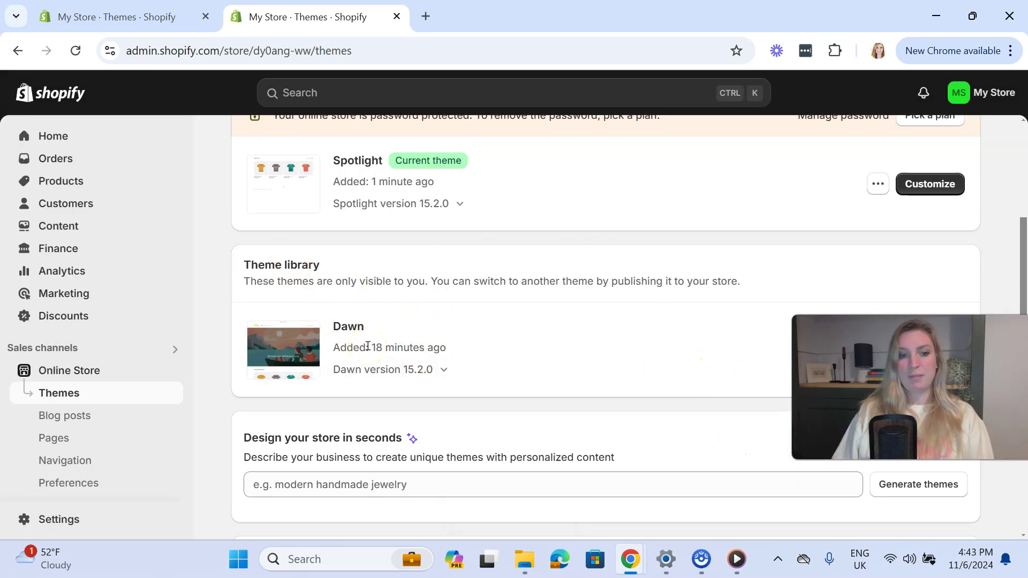
pyautogui.scroll(3, 576, 383)
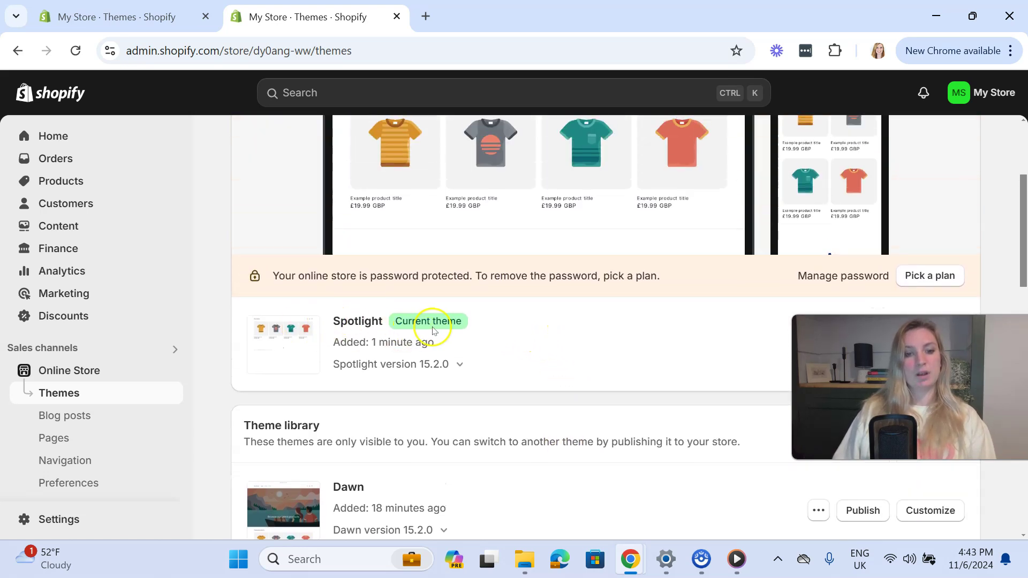
pyautogui.scroll(-2, 449, 324)
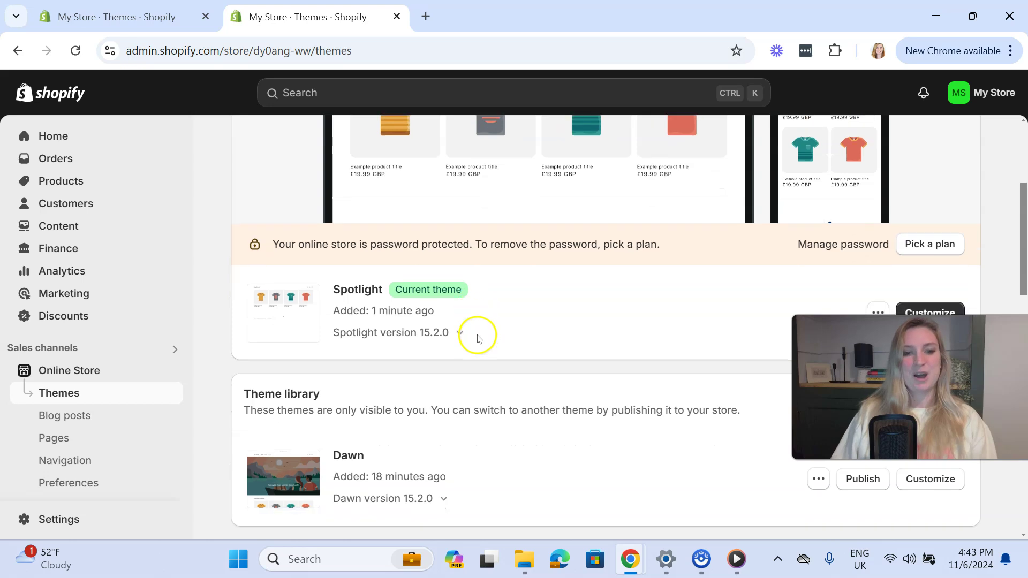
pyautogui.scroll(3, 618, 300)
pyautogui.scroll(1, 589, 236)
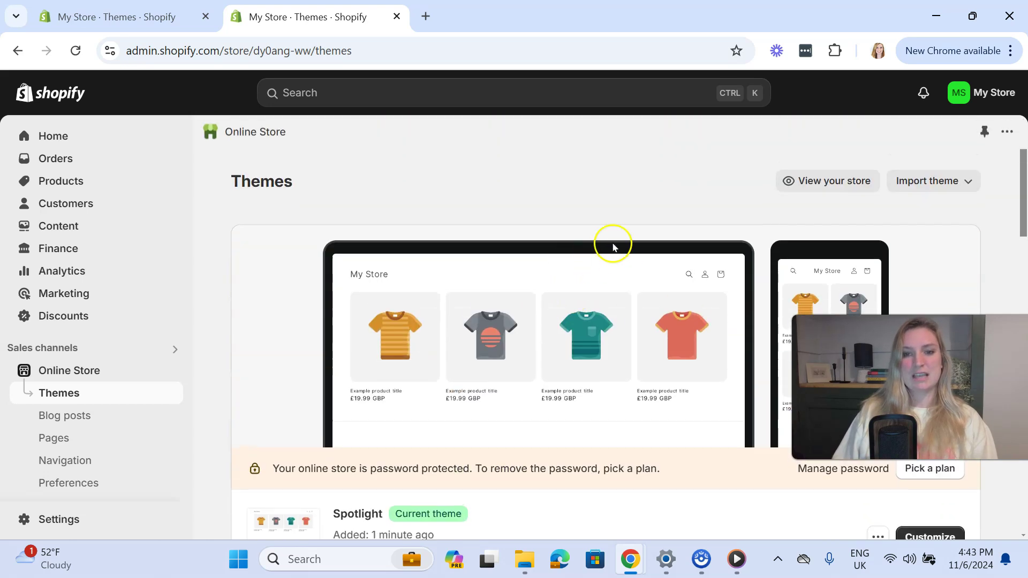
pyautogui.scroll(-3, 620, 246)
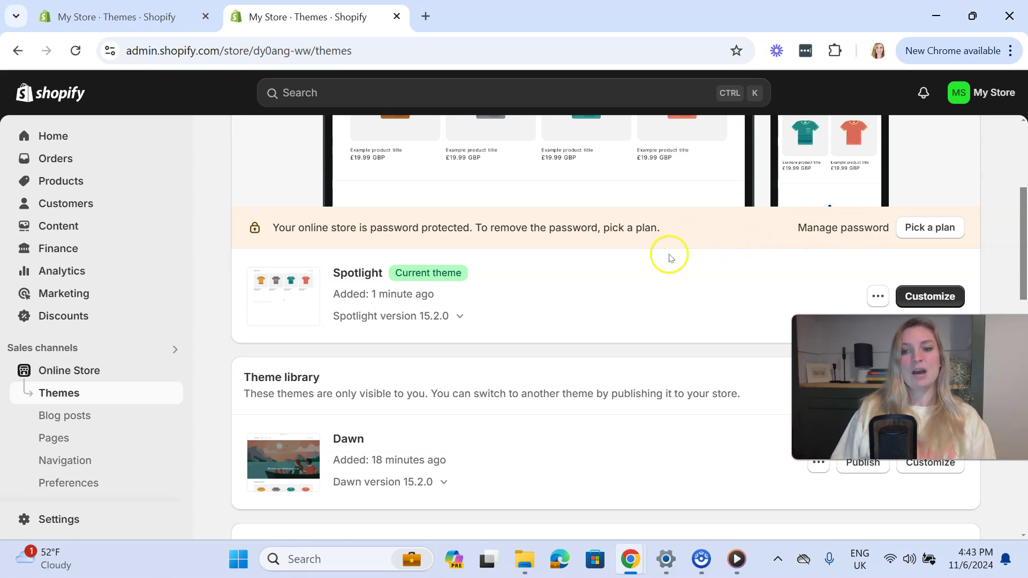
pyautogui.scroll(-2, 672, 230)
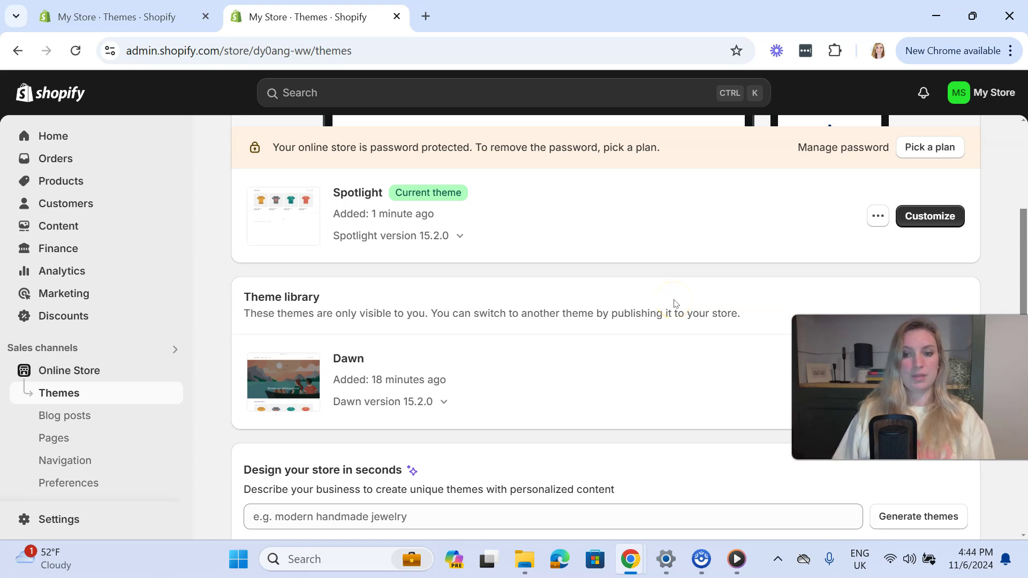
pyautogui.scroll(2, 676, 284)
pyautogui.scroll(-2, 712, 262)
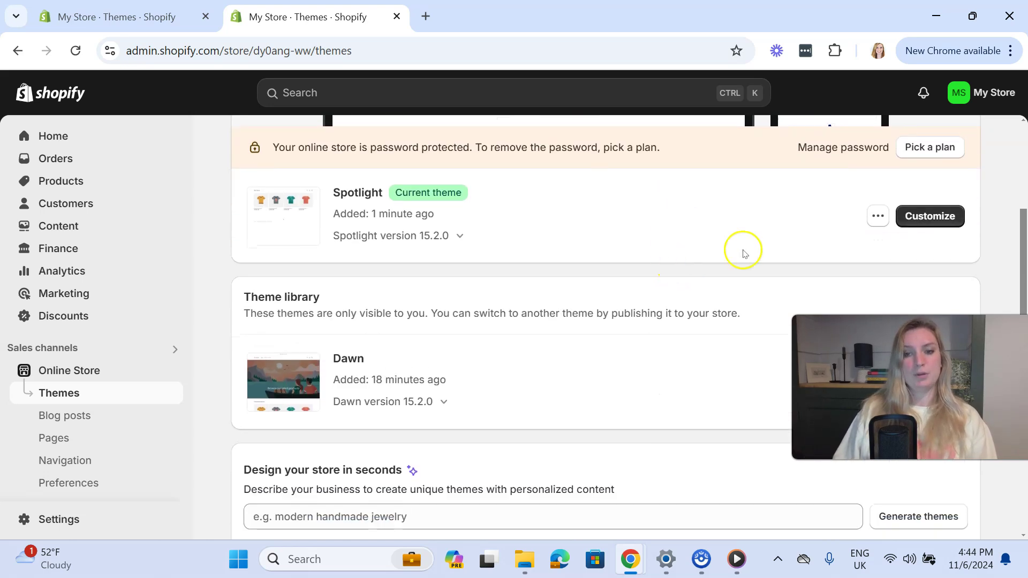